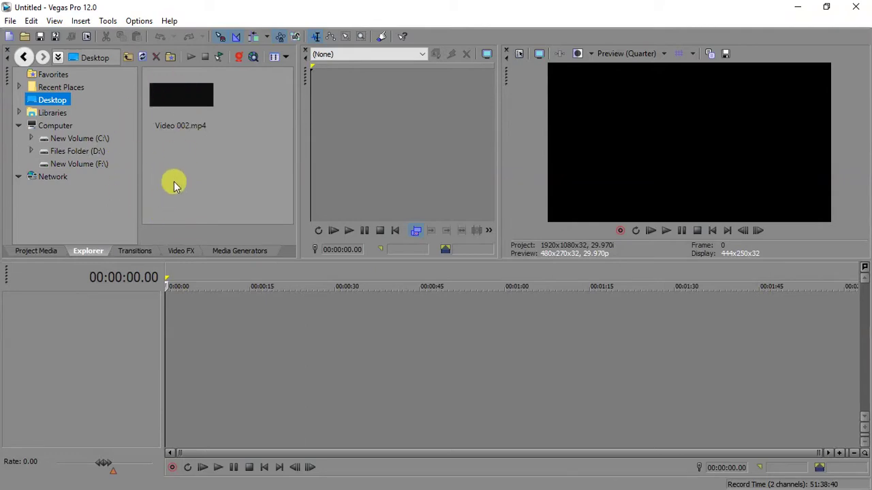
# Step: Add Video 002.mp4 at the start of the empty timeline and narrow the track header area
pyautogui.click(174, 103)
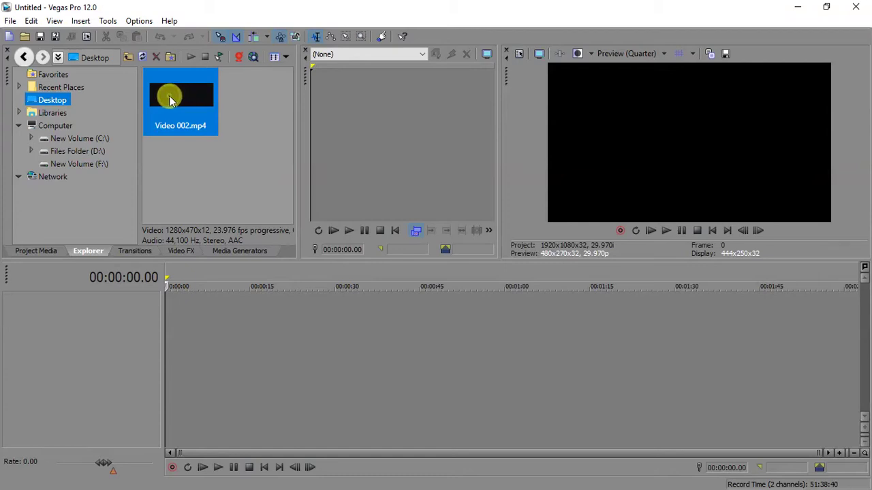
pyautogui.moveTo(170, 101); pyautogui.dragTo(246, 313)
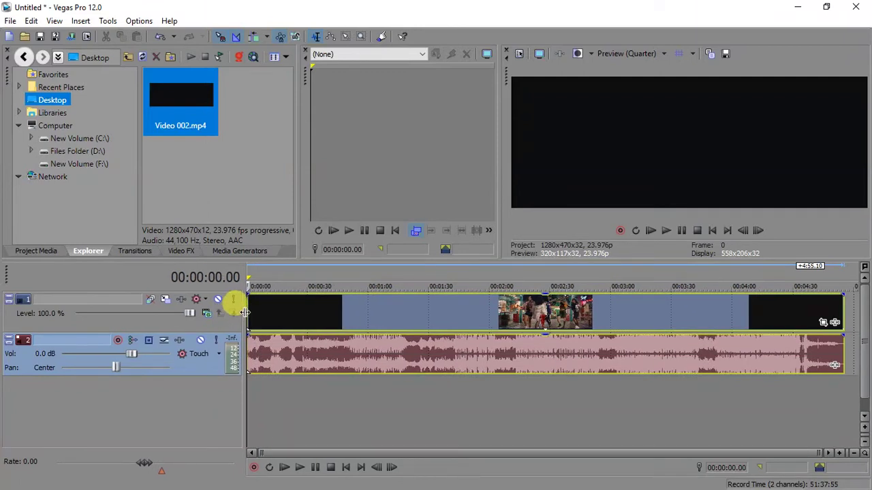
pyautogui.moveTo(245, 313); pyautogui.dragTo(211, 310)
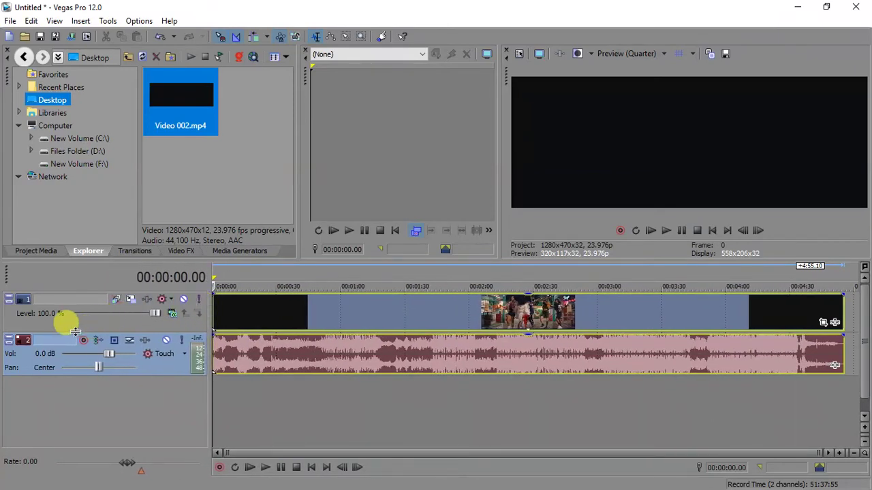
# Step: Rename the video track as "Chris Brown Song"
pyautogui.click(51, 302)
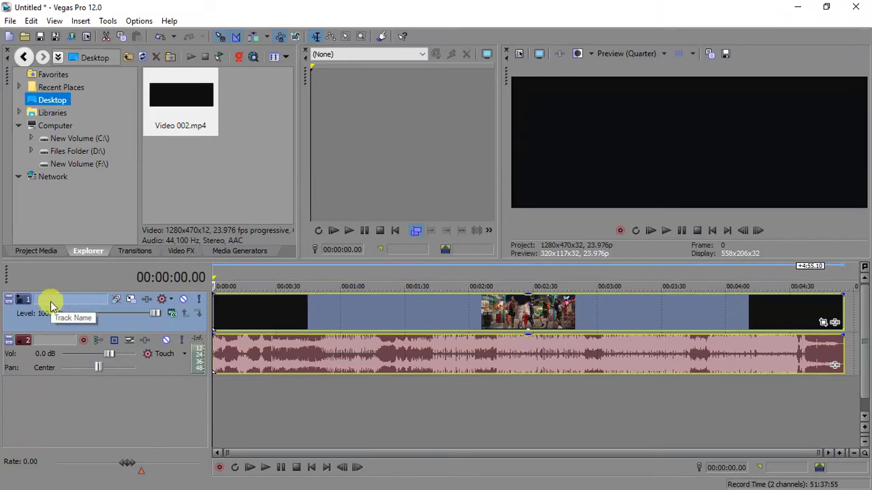
pyautogui.rightClick(65, 301)
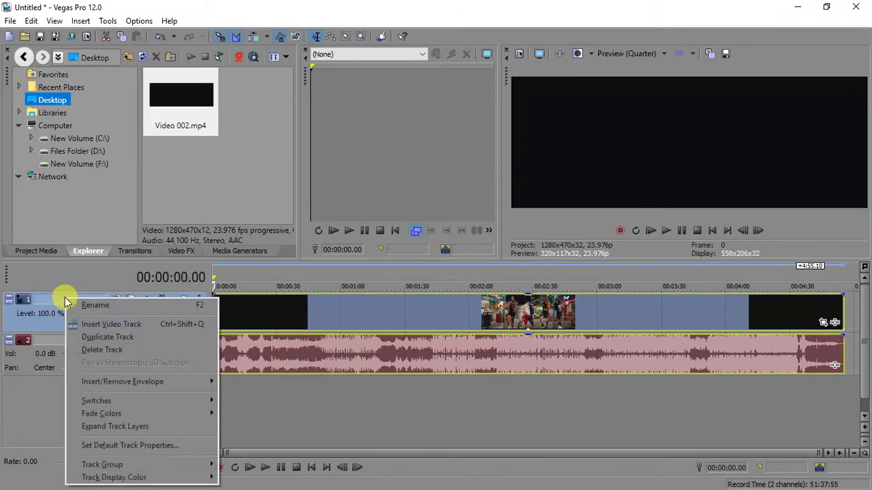
pyautogui.click(87, 304)
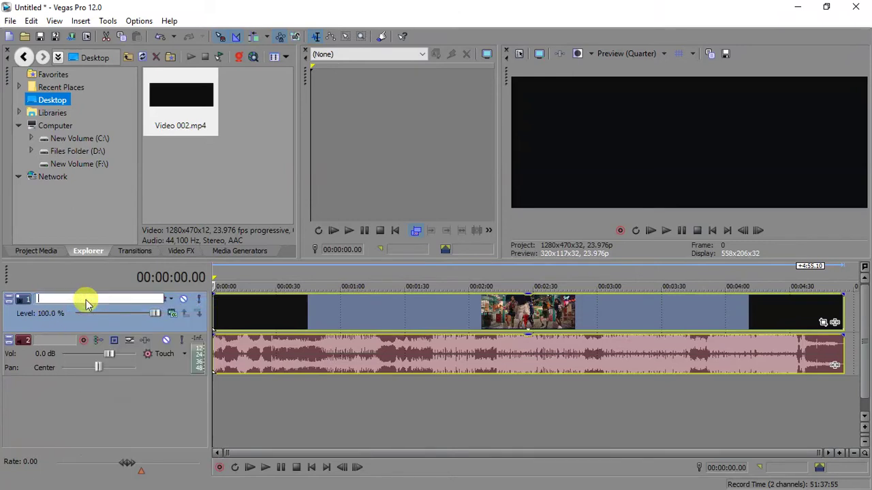
pyautogui.write('C')
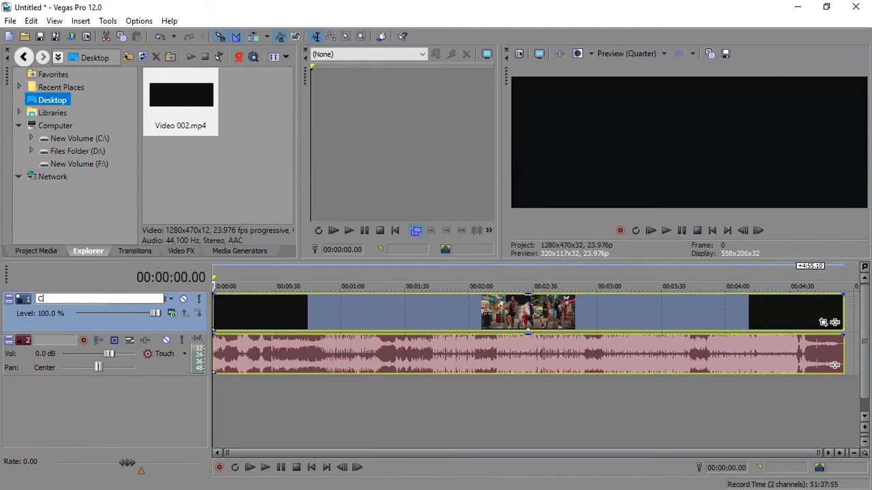
pyautogui.write('hrisbBrown Song')
pyautogui.press('Return')
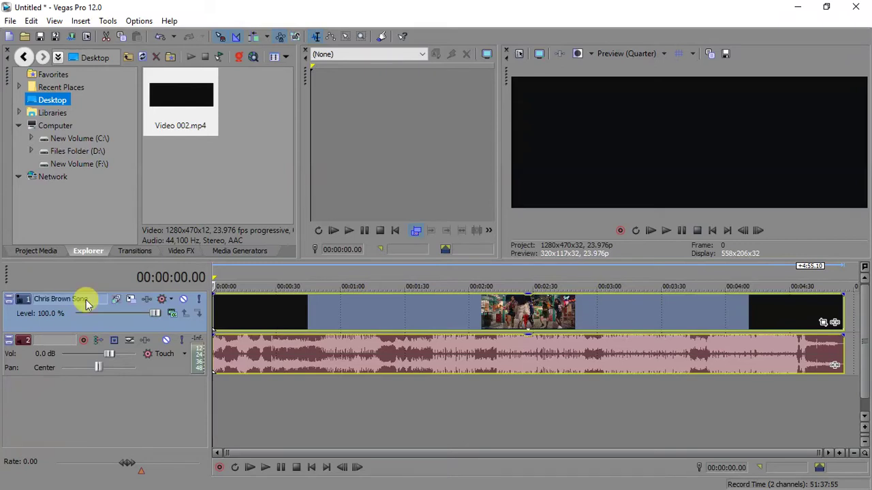
# Step: Copy the video track's name for reuse
pyautogui.click(54, 344)
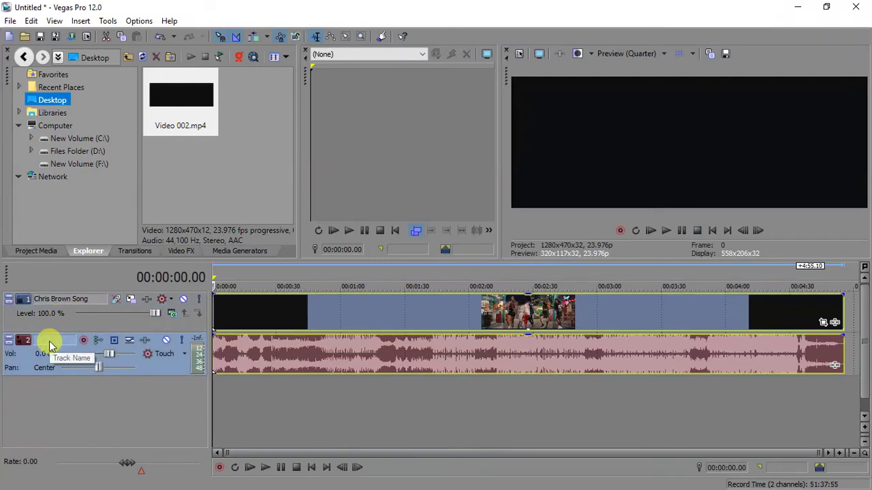
pyautogui.rightClick(49, 345)
pyautogui.press('Escape')
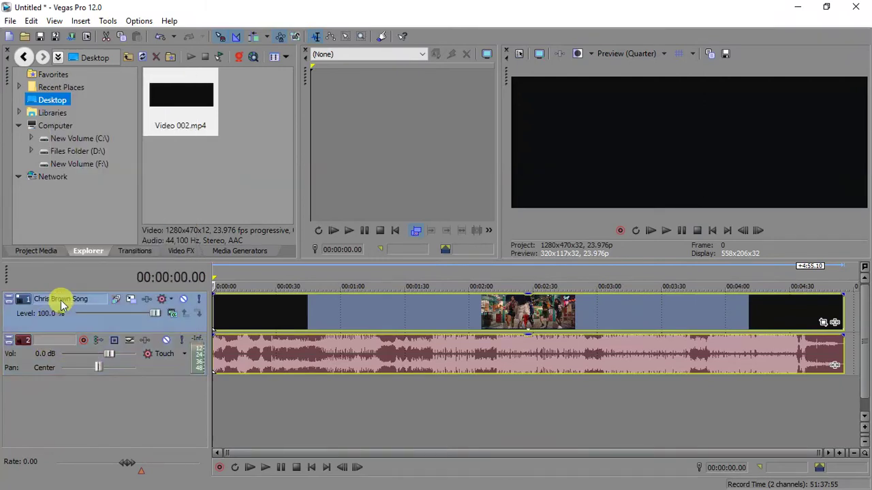
pyautogui.rightClick(62, 304)
pyautogui.press('Escape')
pyautogui.doubleClick(92, 301)
pyautogui.hotkey('ctrl', 'c')
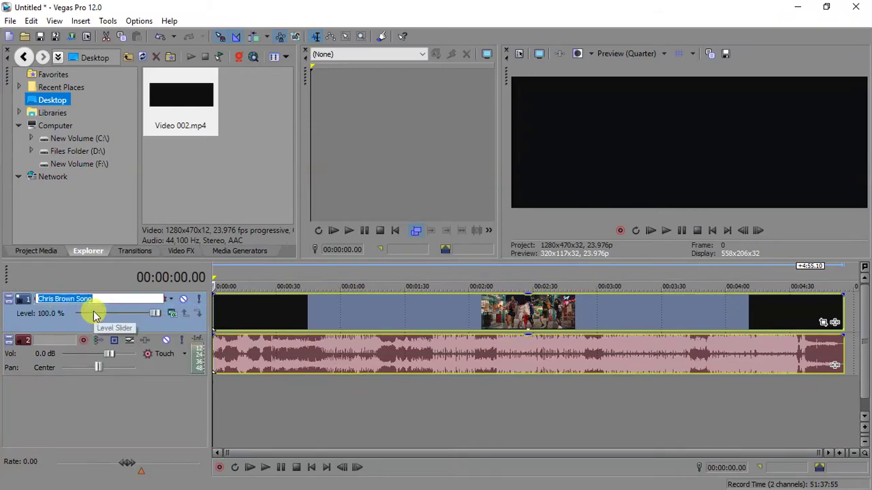
# Step: Rename the audio track as "Chris Brown Audio", using the copied name as its base
pyautogui.click(54, 336)
pyautogui.rightClick(54, 335)
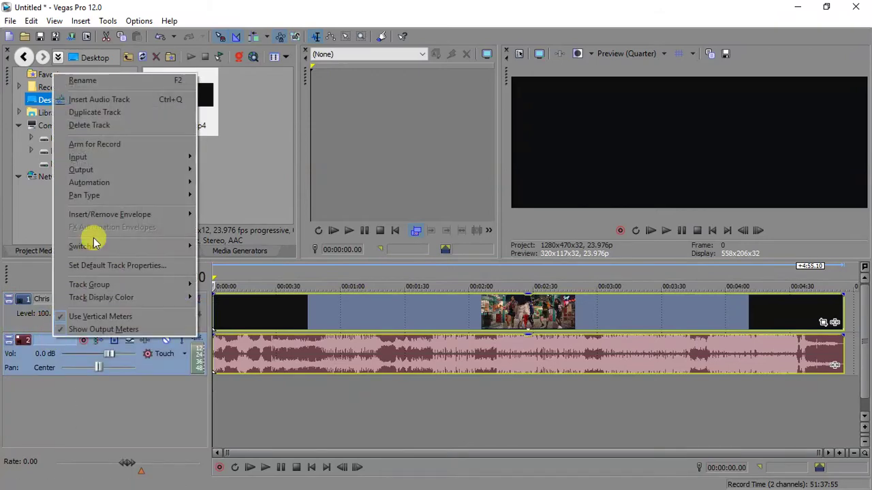
pyautogui.click(83, 80)
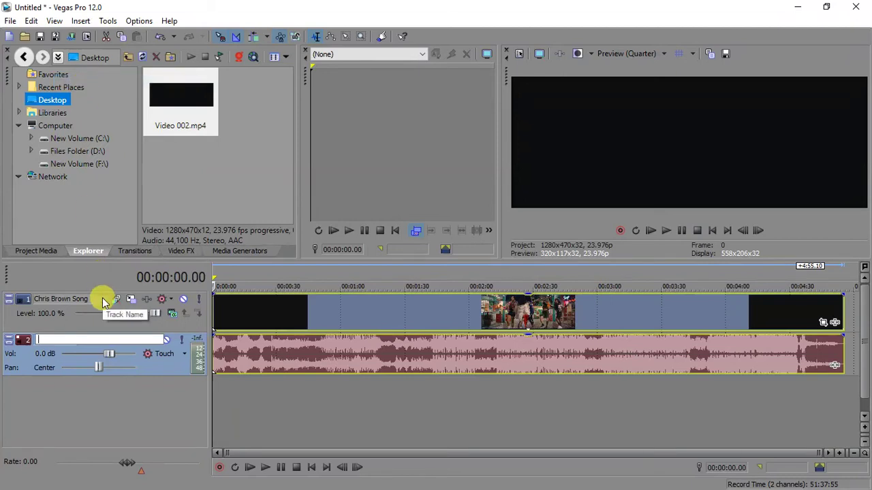
pyautogui.hotkey('ctrl', 'v')
pyautogui.press('BackSpace')
pyautogui.press('BackSpace')
pyautogui.press('BackSpace')
pyautogui.write('Audi')
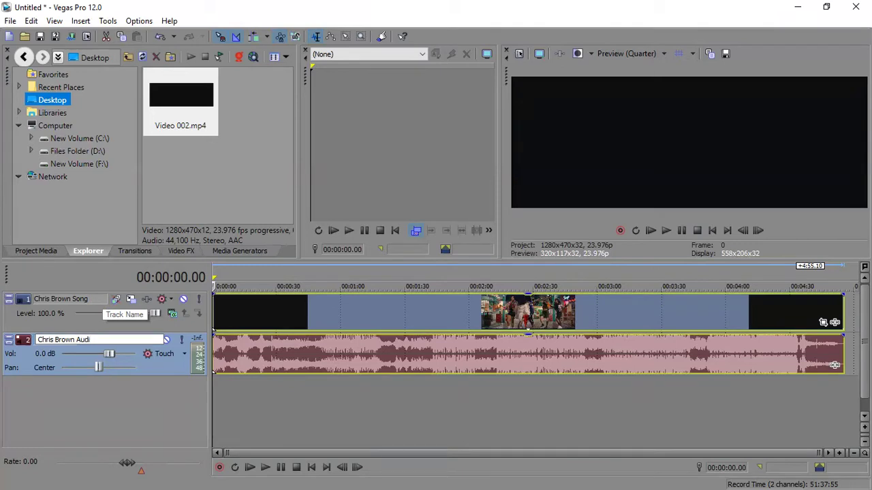
pyautogui.write('o')
pyautogui.click(81, 292)
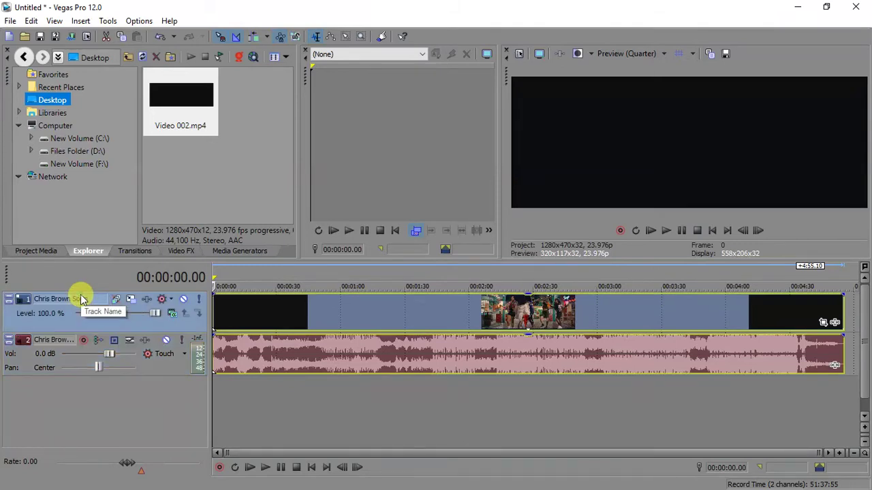
# Step: Rename the video track as "Chris Brown Video"
pyautogui.doubleClick(82, 299)
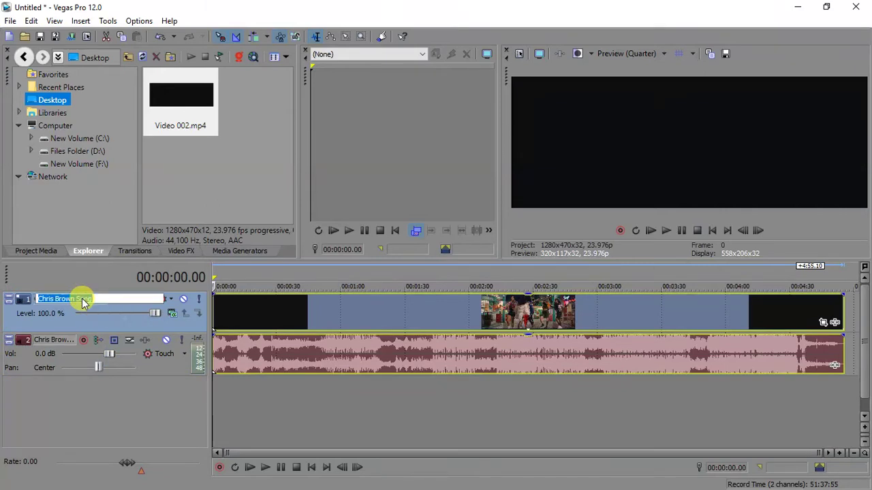
pyautogui.click(104, 298)
pyautogui.press('BackSpace')
pyautogui.press('BackSpace')
pyautogui.press('BackSpace')
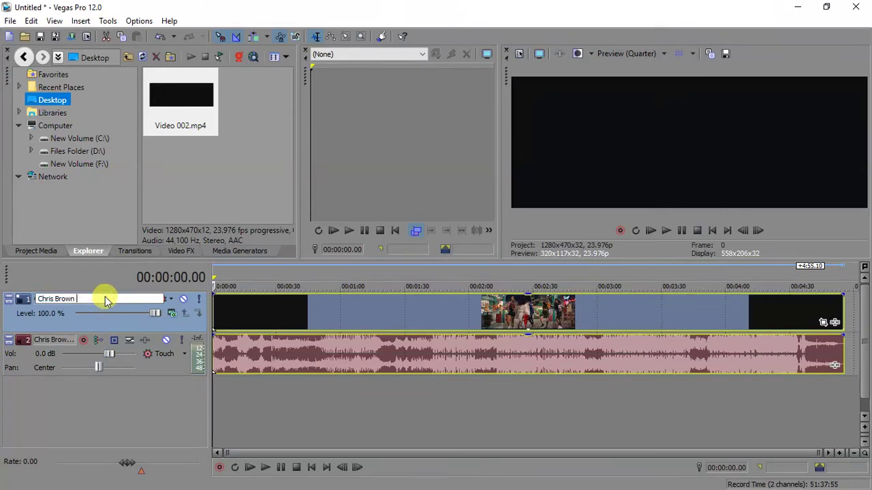
pyautogui.write('Vido')
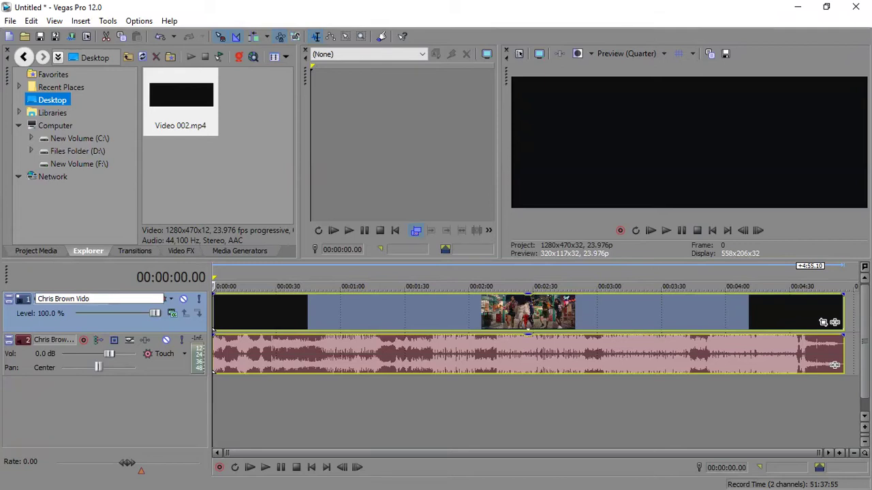
pyautogui.press('Return')
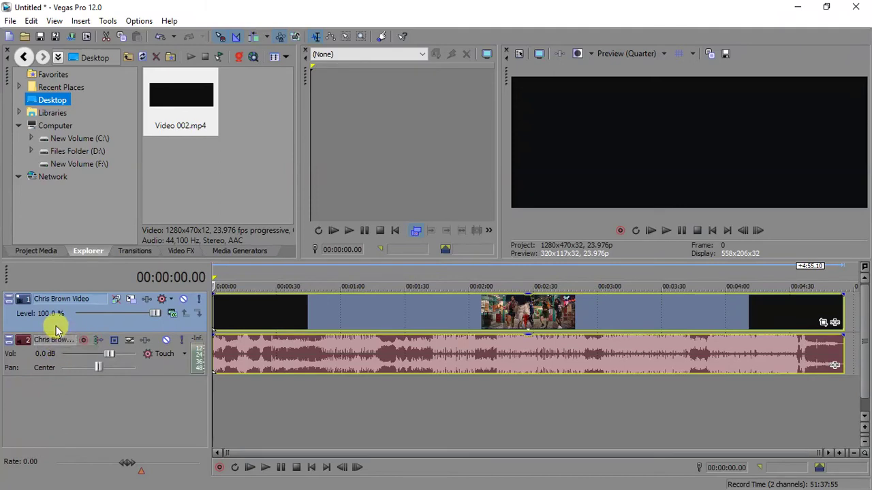
# Step: Try minimizing and maximizing the video track's height, restoring it each time
pyautogui.click(10, 301)
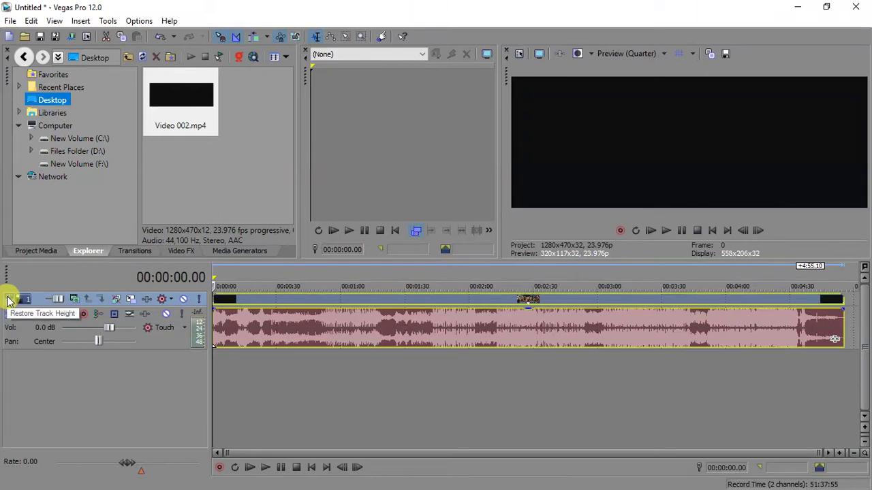
pyautogui.click(9, 301)
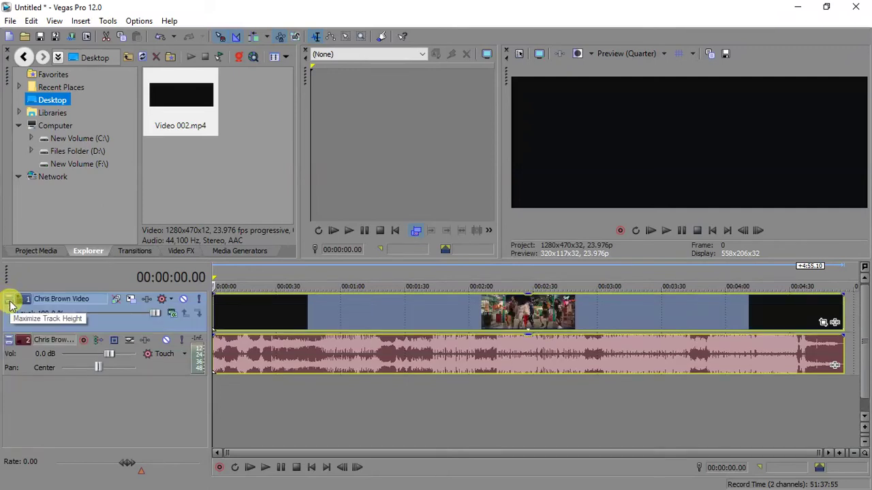
pyautogui.click(9, 301)
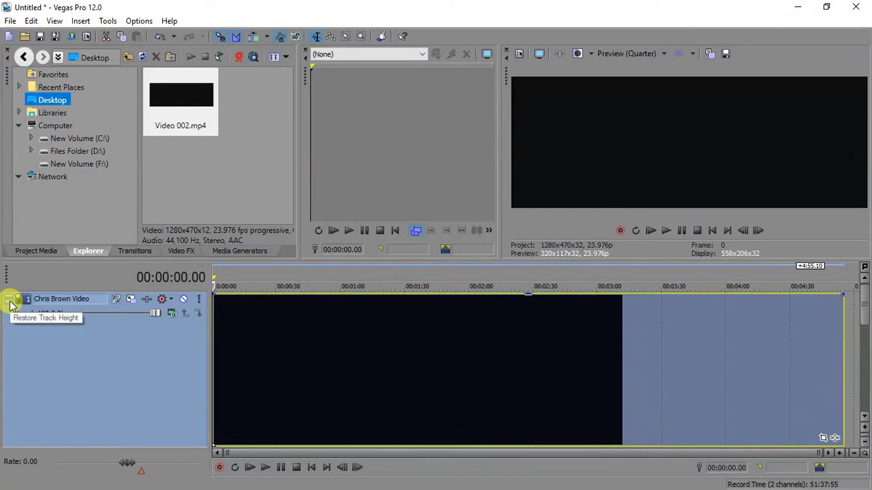
pyautogui.click(9, 301)
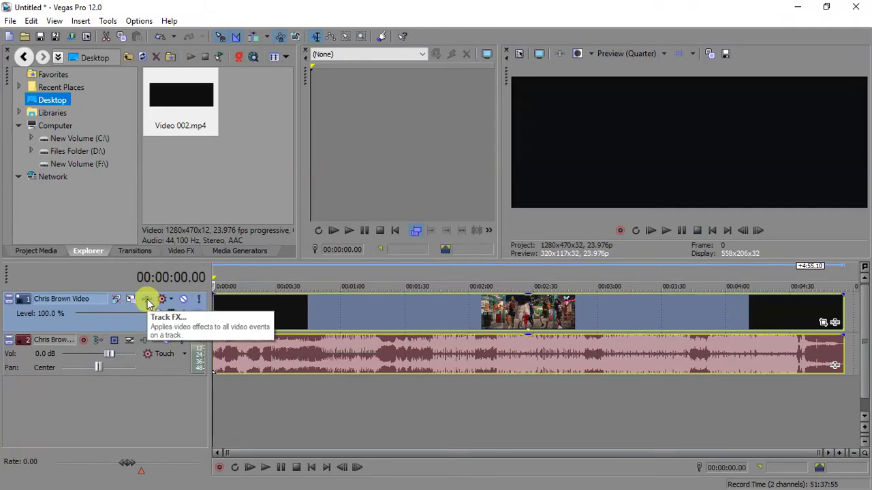
# Step: Try the NewBlue V5 Old TV effect on the whole video track with the cursor at 00:02:12.19, and undo it
pyautogui.click(180, 252)
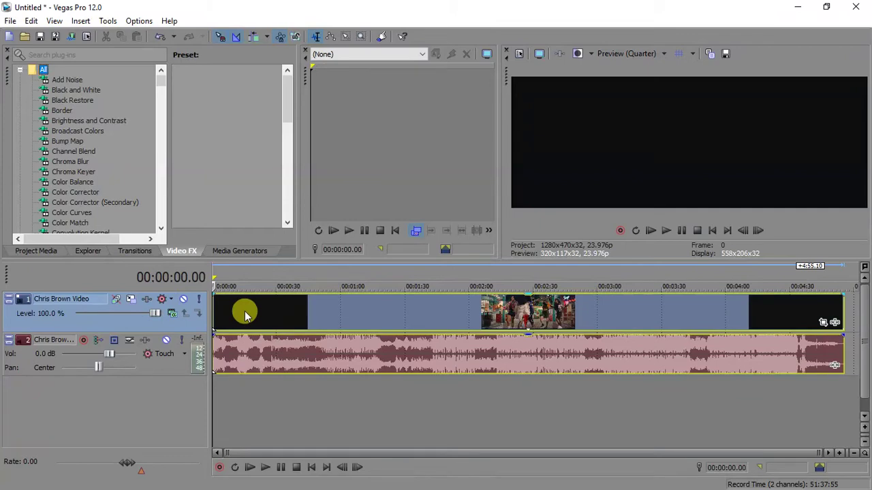
pyautogui.click(496, 317)
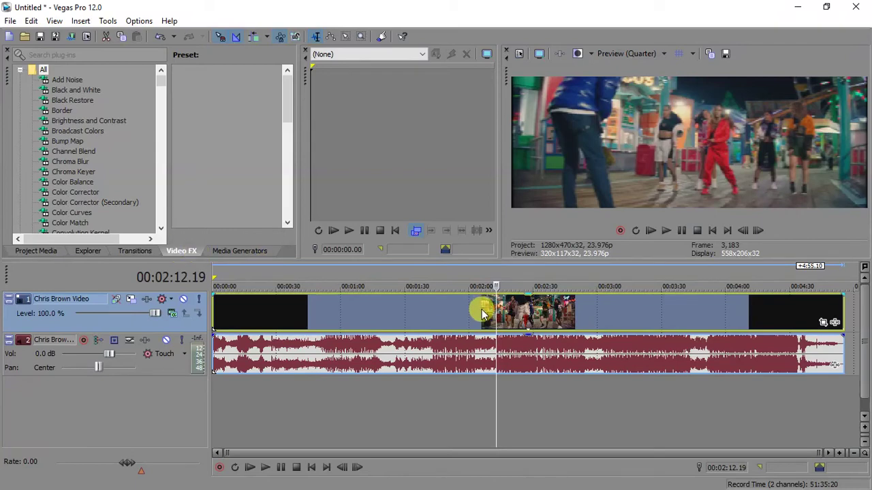
pyautogui.click(148, 300)
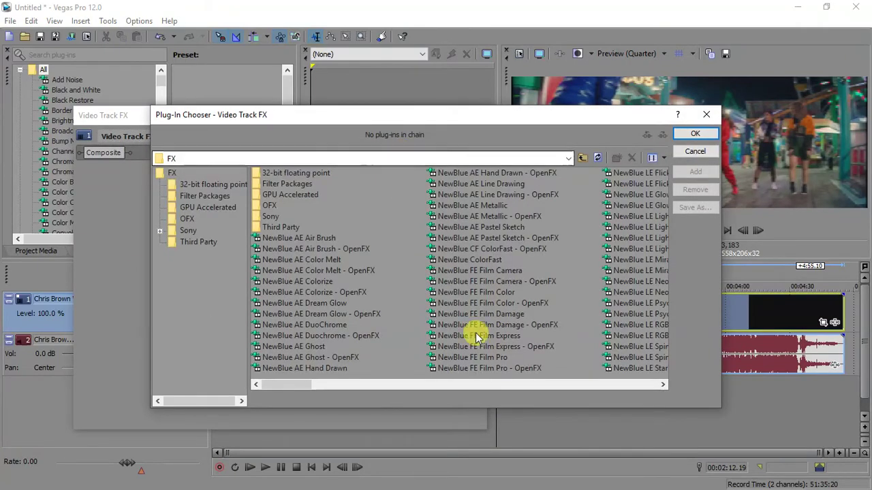
pyautogui.moveTo(277, 390); pyautogui.dragTo(506, 379)
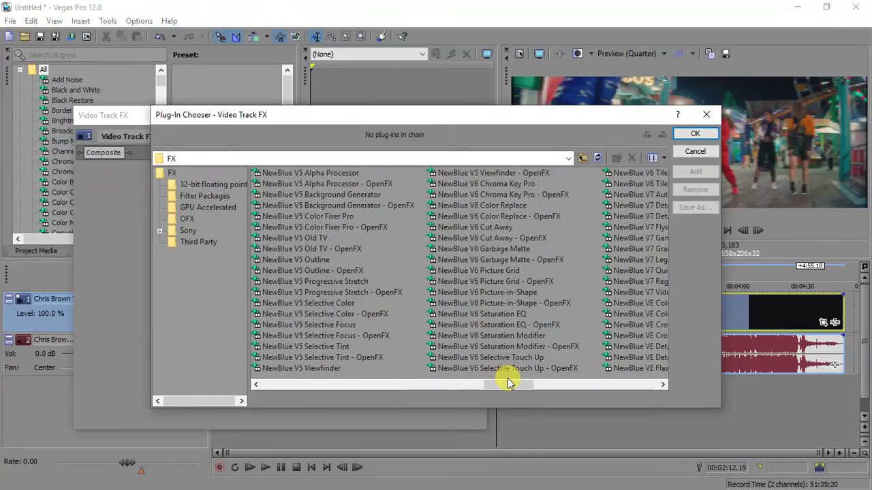
pyautogui.click(316, 237)
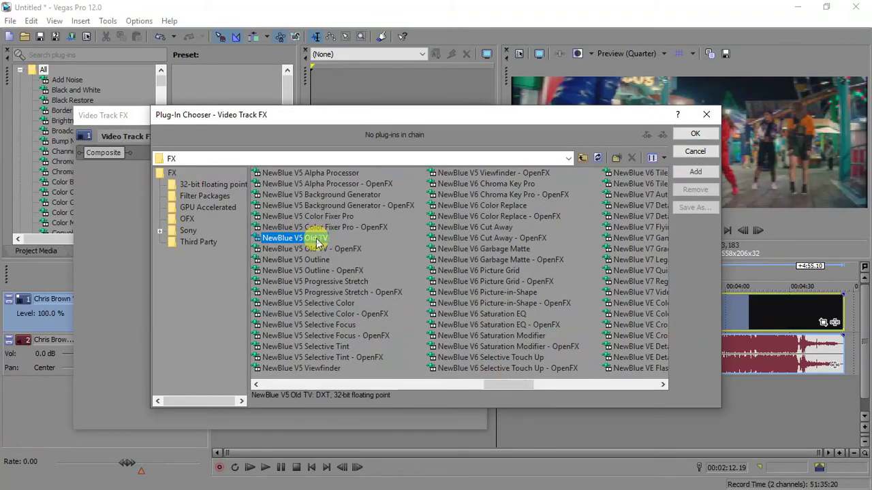
pyautogui.click(695, 171)
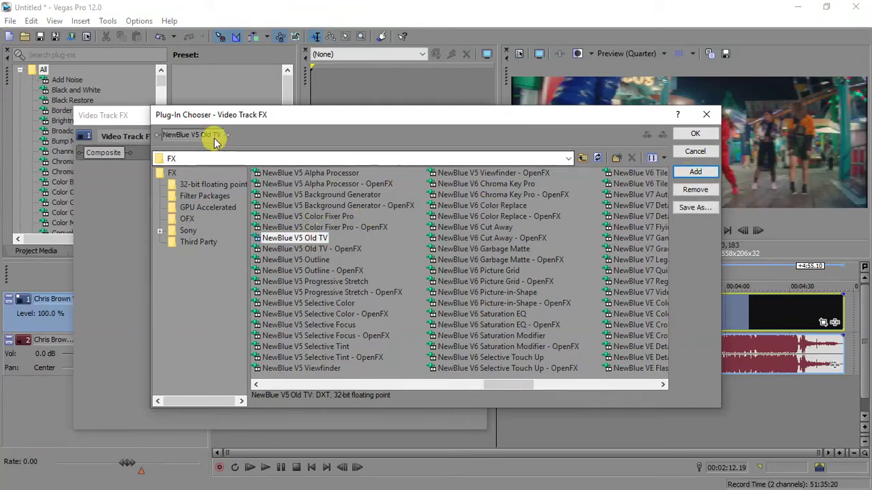
pyautogui.click(694, 134)
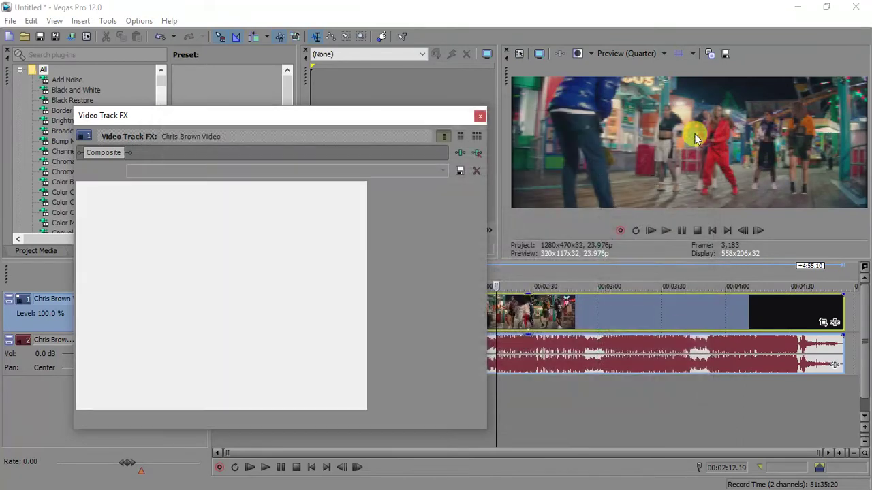
pyautogui.click(481, 117)
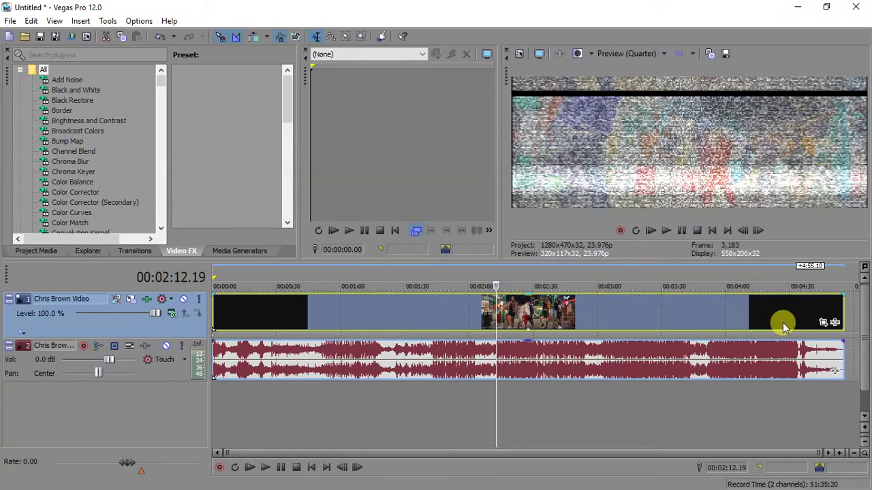
pyautogui.hotkey('ctrl', 'z')
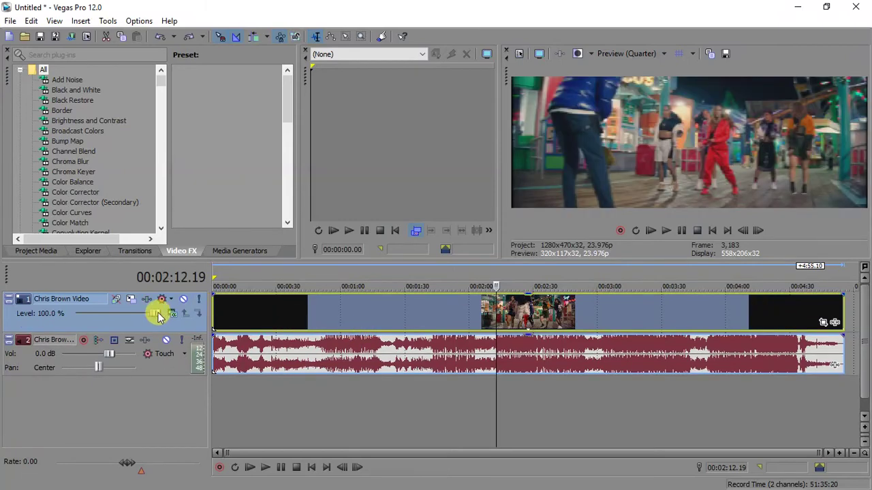
# Step: Split the clip at 00:02:12.05 and again near 00:02:27, and select the short middle piece with the cursor at 00:02:21.18
pyautogui.click(494, 316)
pyautogui.press('s')
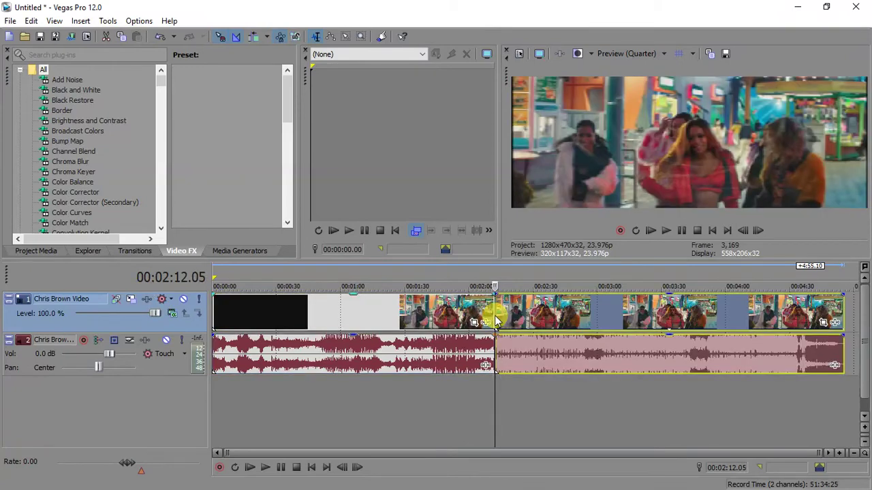
pyautogui.click(528, 312)
pyautogui.press('s')
pyautogui.click(515, 306)
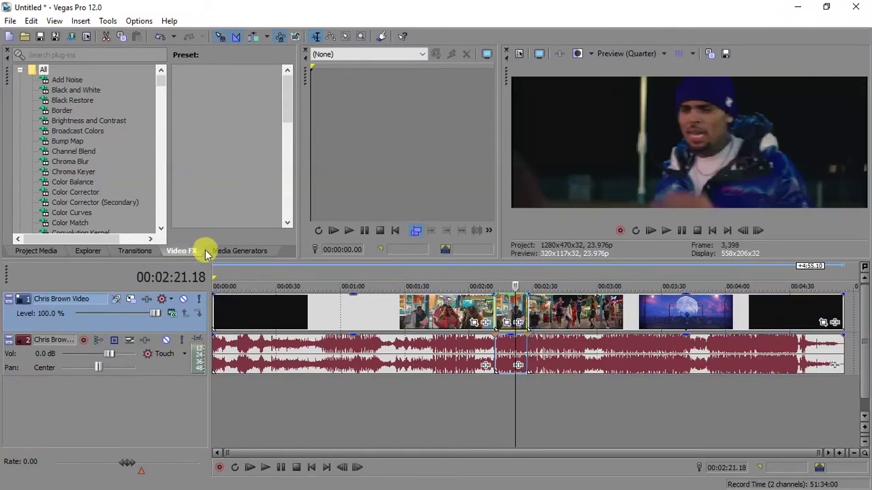
pyautogui.click(519, 324)
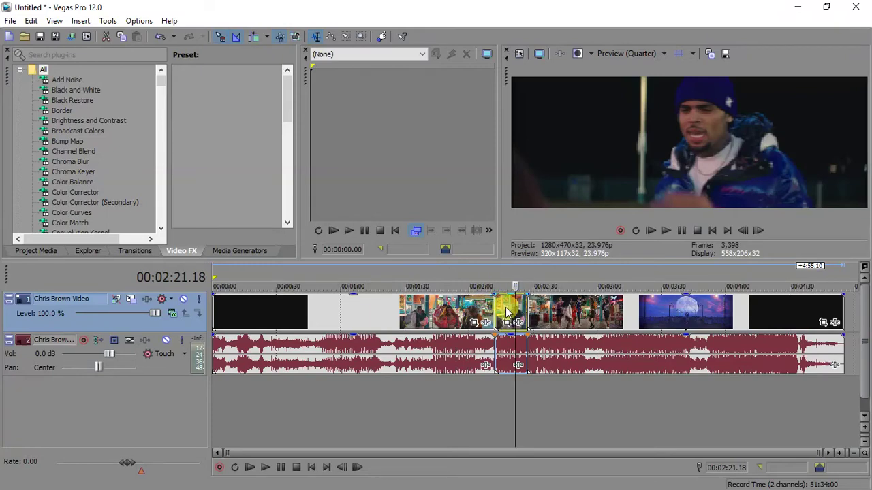
# Step: Undo both splits so the video and its audio are each a single clip
pyautogui.hotkey('ctrl', 'z')
pyautogui.hotkey('ctrl', 'z')
pyautogui.hotkey('ctrl', 'z')
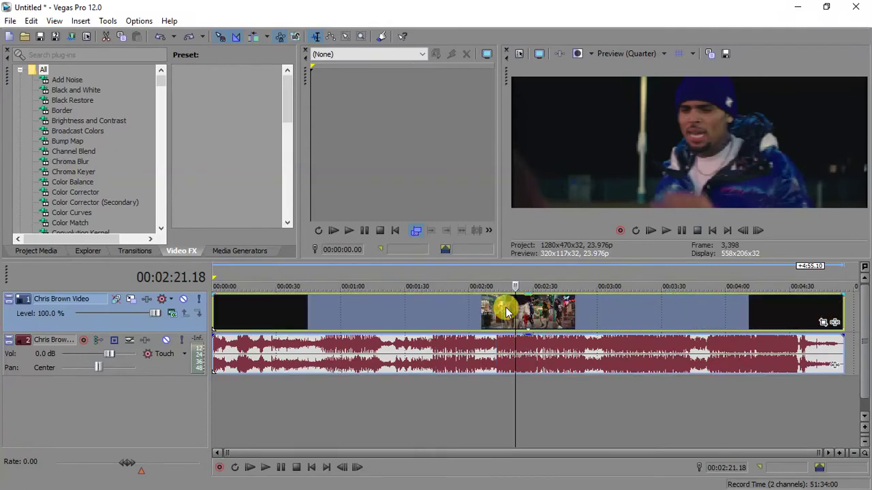
pyautogui.click(171, 303)
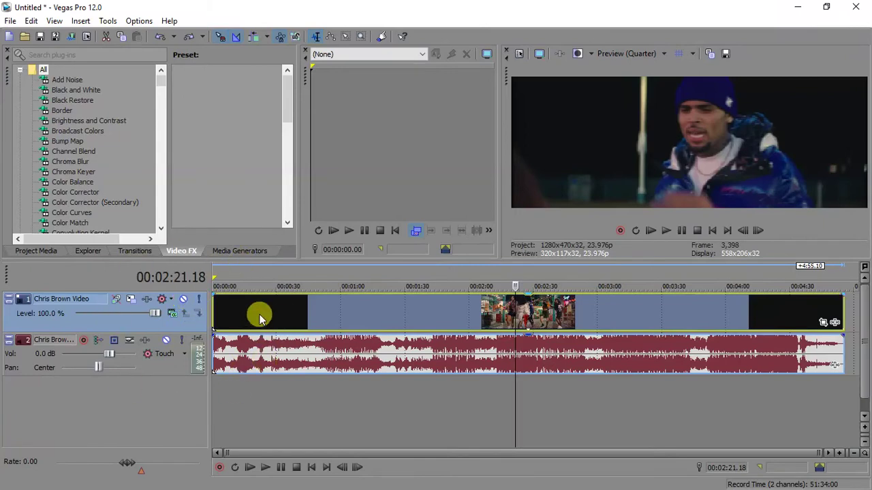
# Step: Duplicate the Chris Brown Video track
pyautogui.rightClick(39, 315)
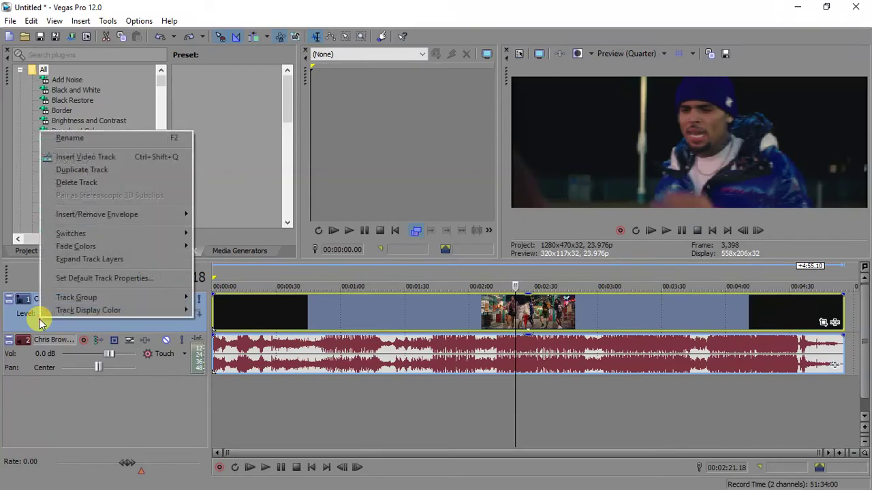
pyautogui.rightClick(23, 315)
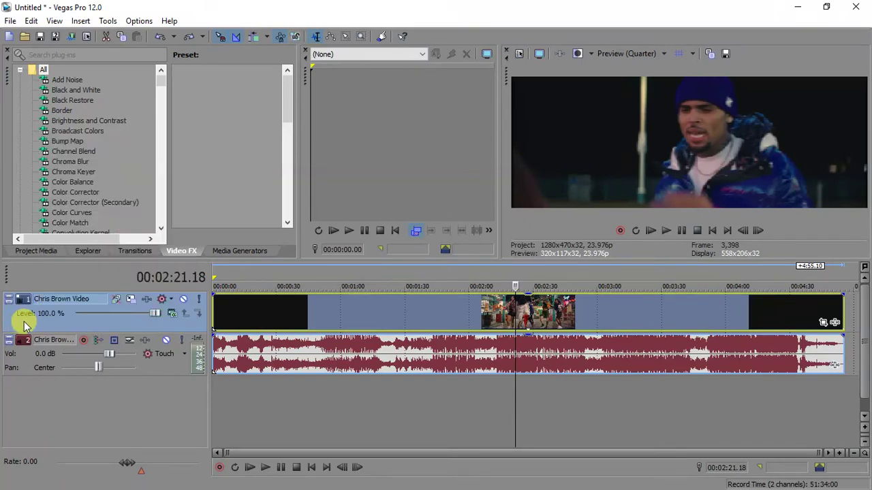
pyautogui.rightClick(25, 319)
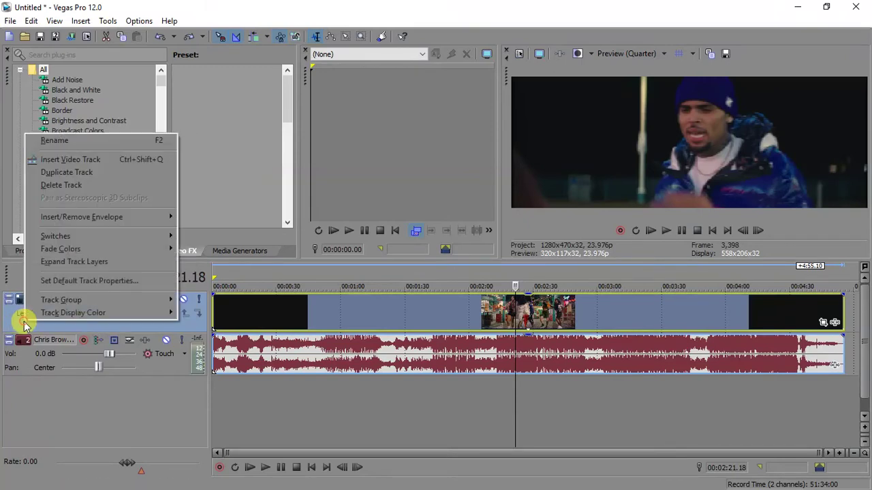
pyautogui.click(71, 174)
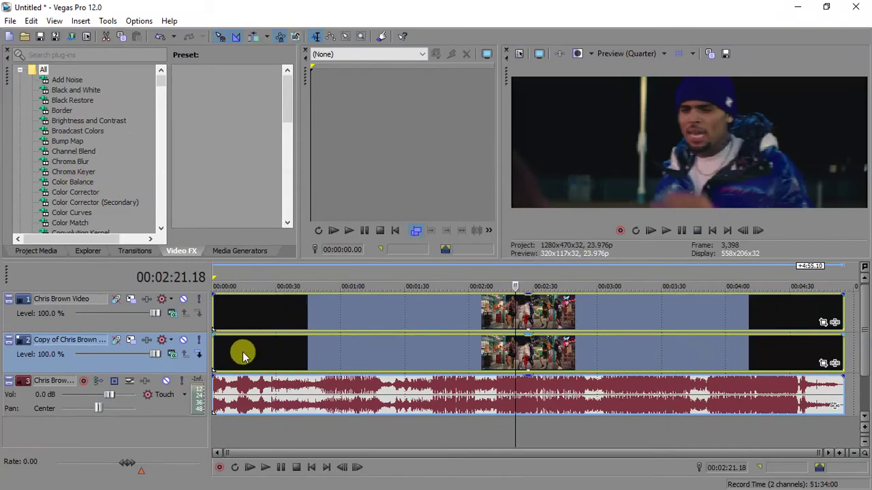
# Step: Move the duplicate track's clip to start at about 00:00:49 and place the cursor at 00:01:17.21
pyautogui.moveTo(254, 356); pyautogui.dragTo(361, 350)
pyautogui.click(299, 395)
pyautogui.click(285, 354)
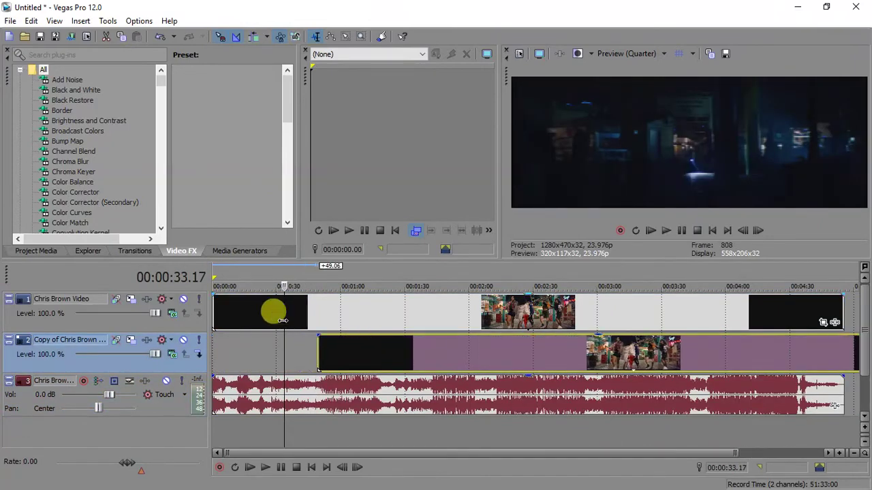
pyautogui.click(379, 356)
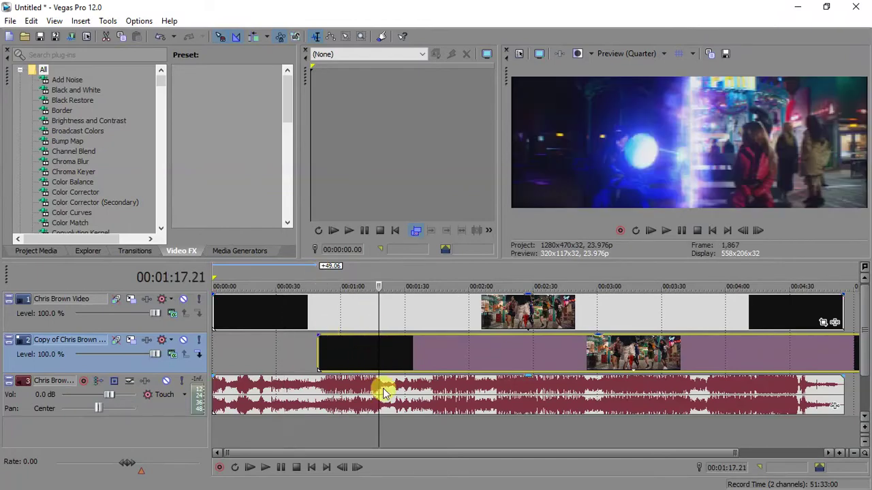
# Step: Try muting the duplicate track and the original video track one after the other, unmuting each
pyautogui.click(184, 340)
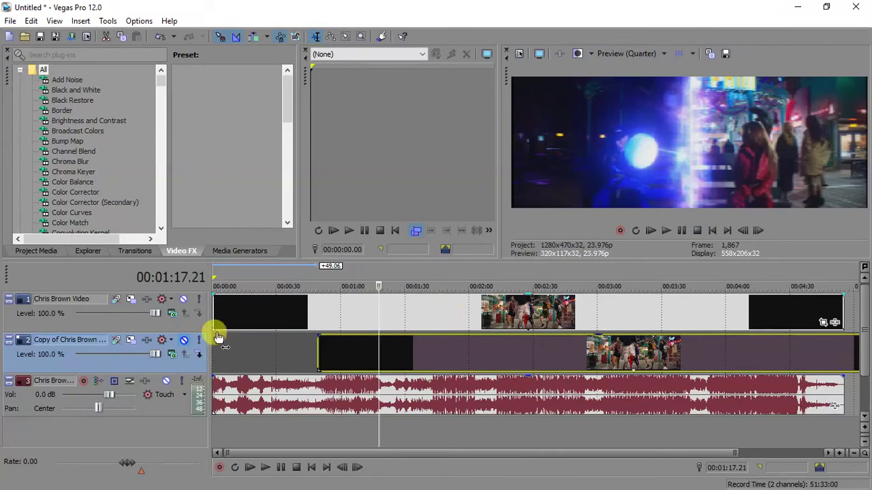
pyautogui.click(184, 300)
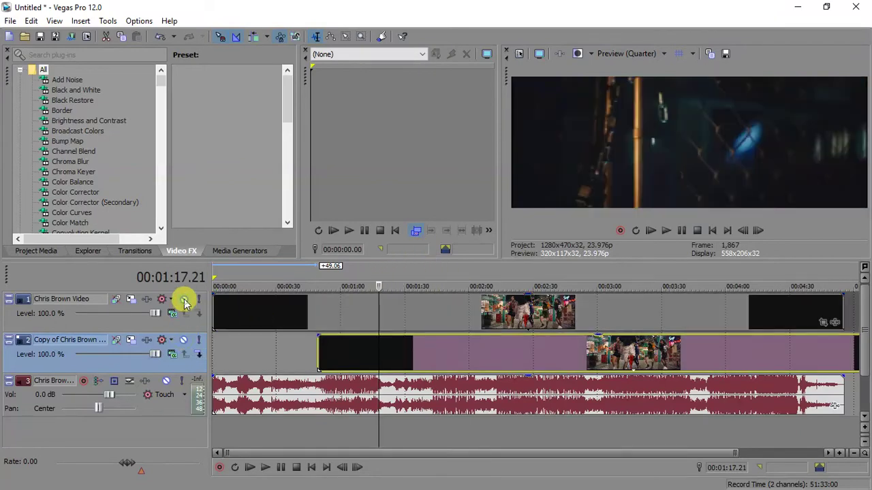
pyautogui.click(183, 300)
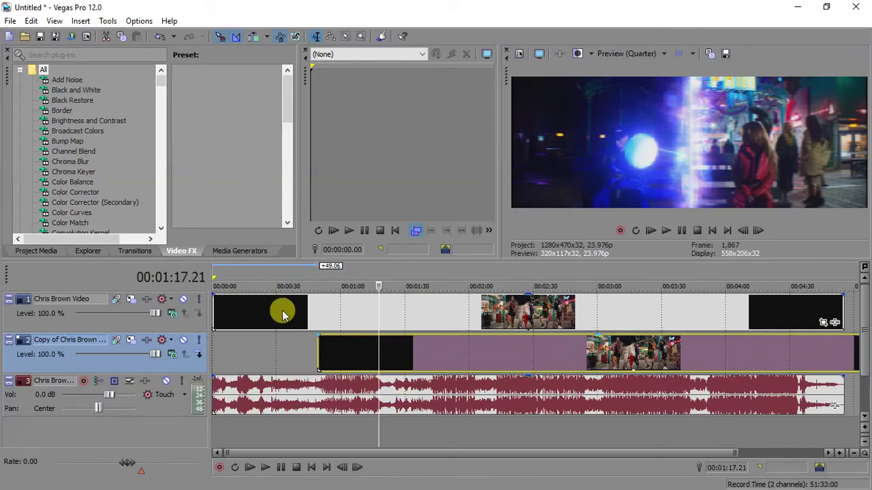
# Step: Try soloing the duplicate video track, turn solo off and delete that track
pyautogui.click(199, 341)
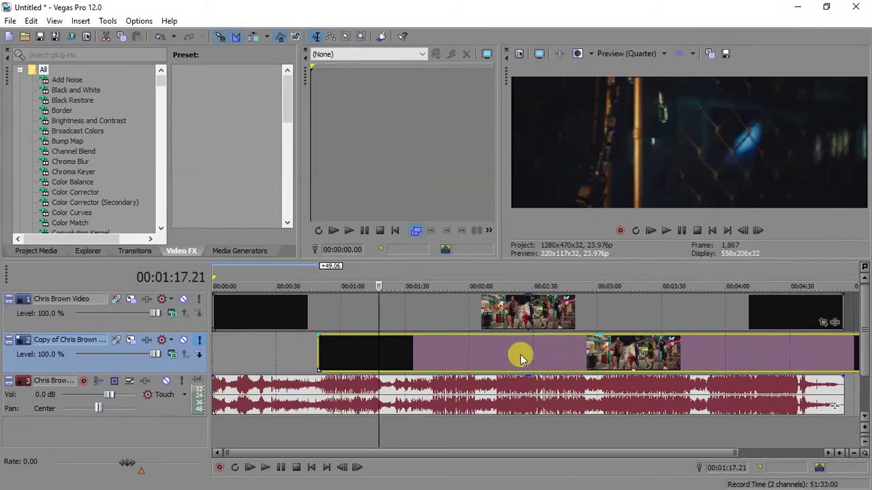
pyautogui.click(200, 340)
pyautogui.press('Delete')
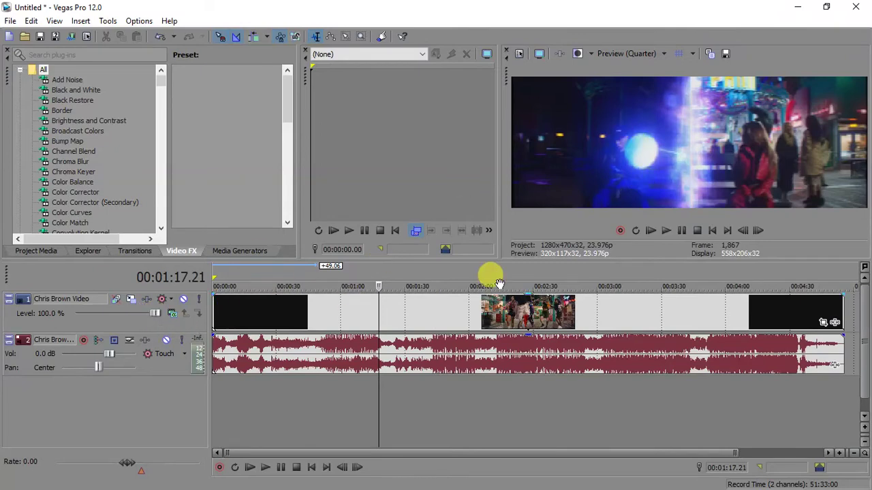
# Step: Select the video clip at 00:01:43.13 and set the video track's level to 100%
pyautogui.click(432, 315)
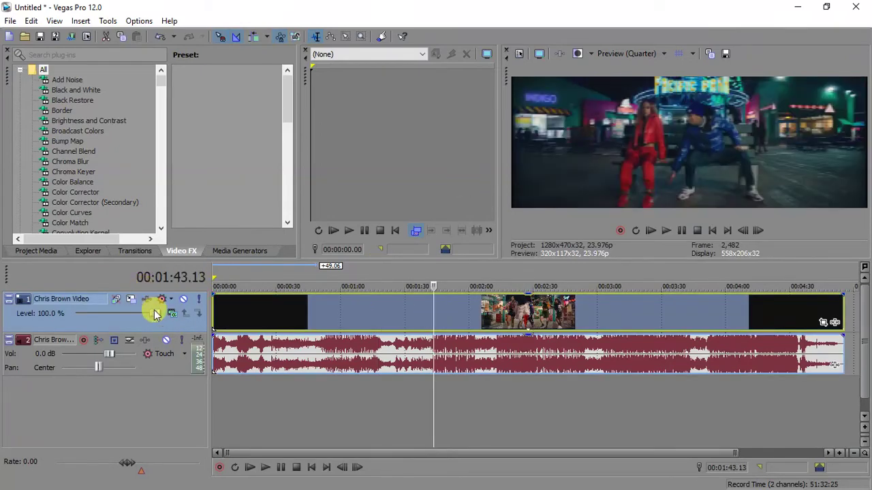
pyautogui.moveTo(155, 314); pyautogui.dragTo(257, 315)
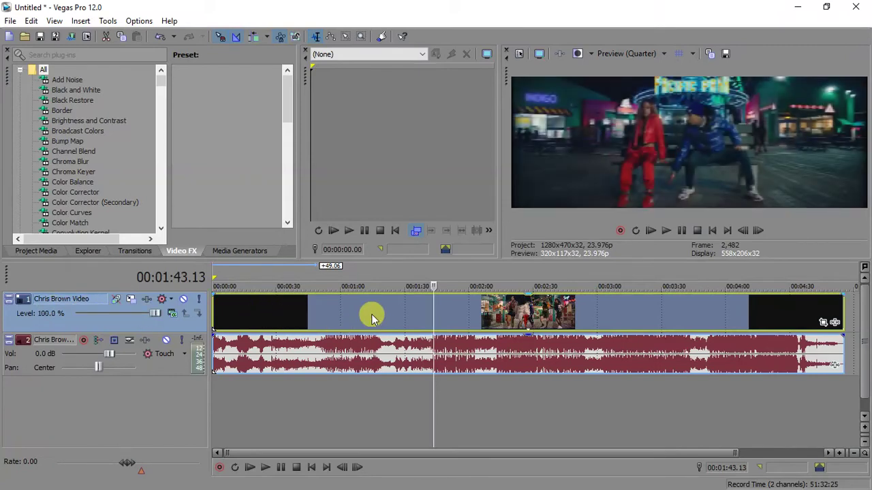
# Step: Examine the video track's compositing mode options and its compositing child control without changing the mode
pyautogui.click(173, 314)
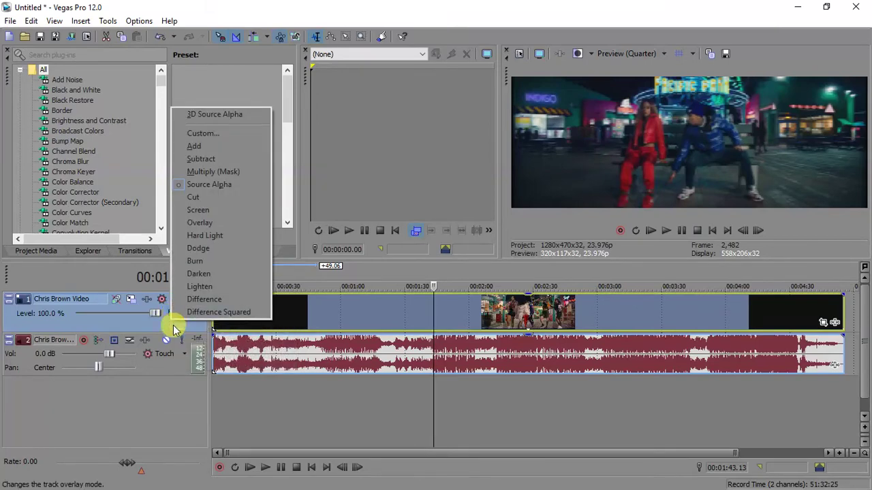
pyautogui.click(173, 315)
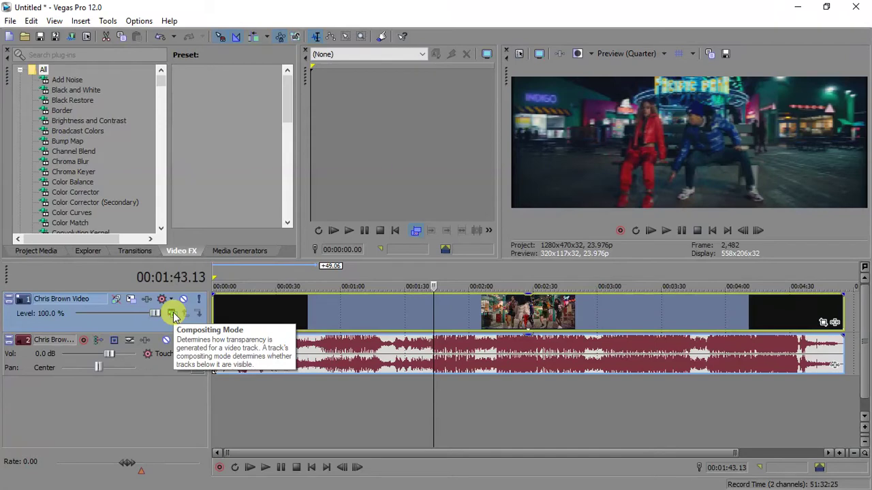
pyautogui.click(173, 315)
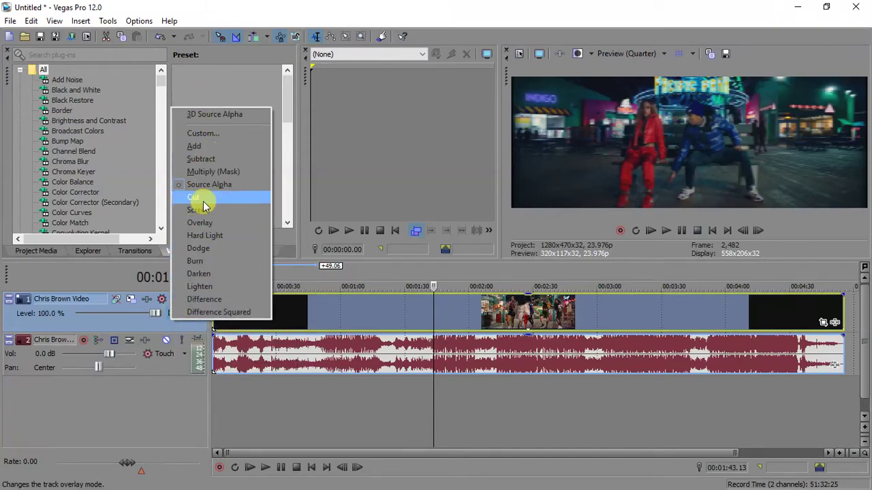
pyautogui.click(196, 312)
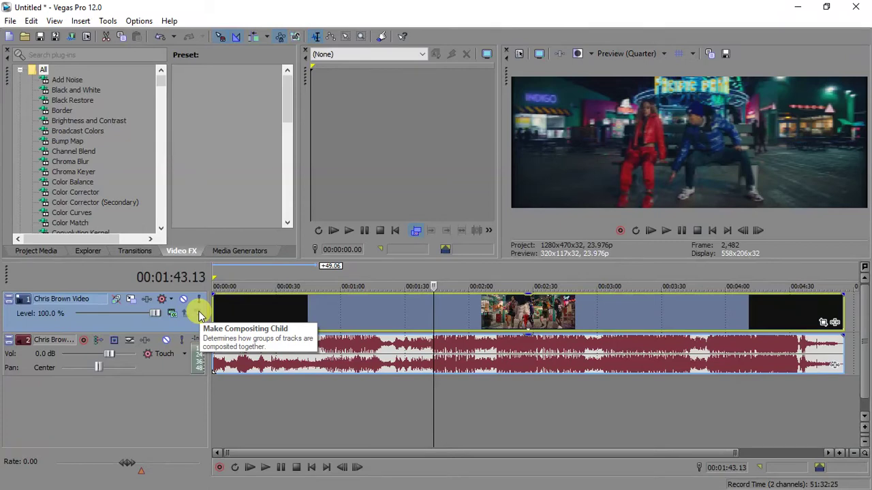
# Step: Select the audio track and play a few seconds from 00:01:43.13
pyautogui.click(151, 371)
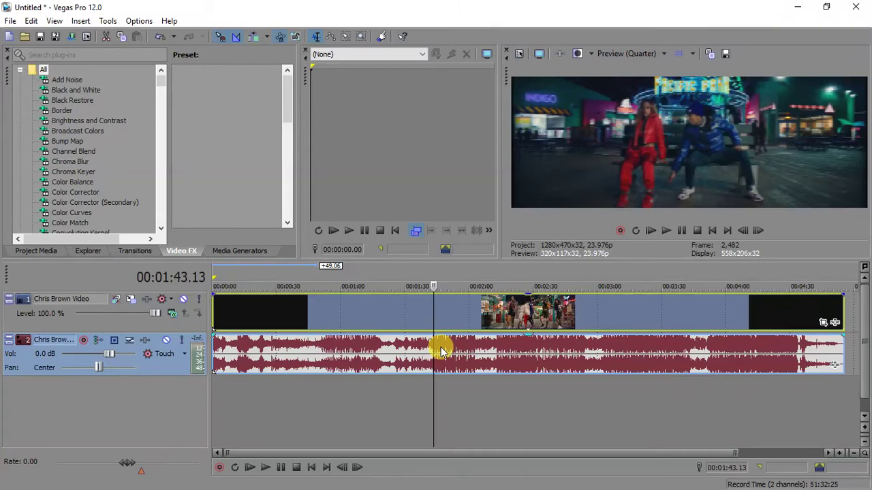
pyautogui.press('space')
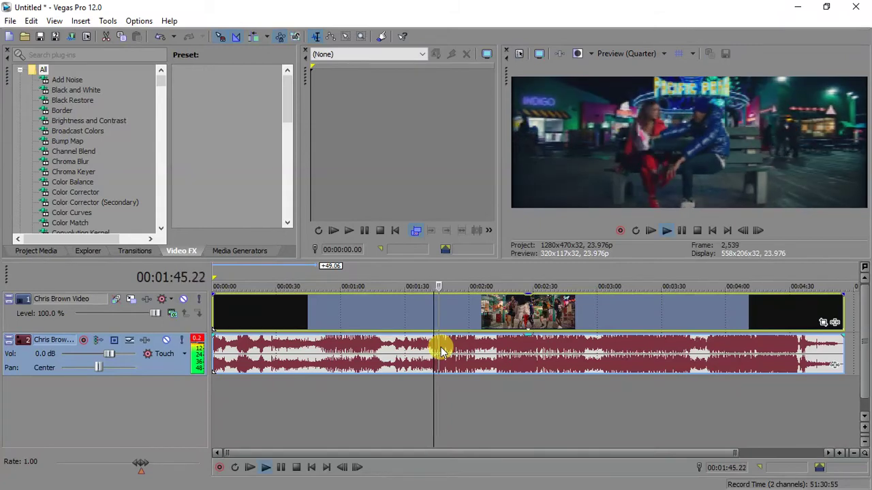
pyautogui.press('space')
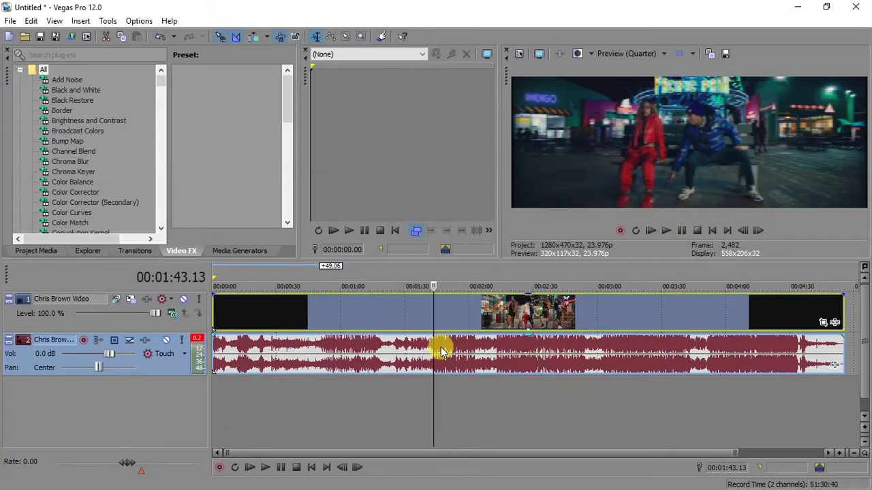
# Step: Try panning the audio track 100% left and play a few seconds of it
pyautogui.moveTo(99, 368); pyautogui.dragTo(46, 371)
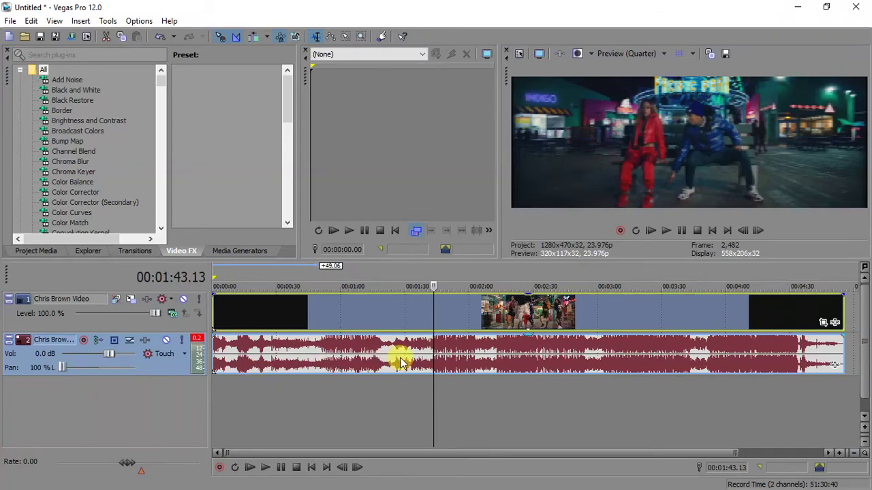
pyautogui.press('space')
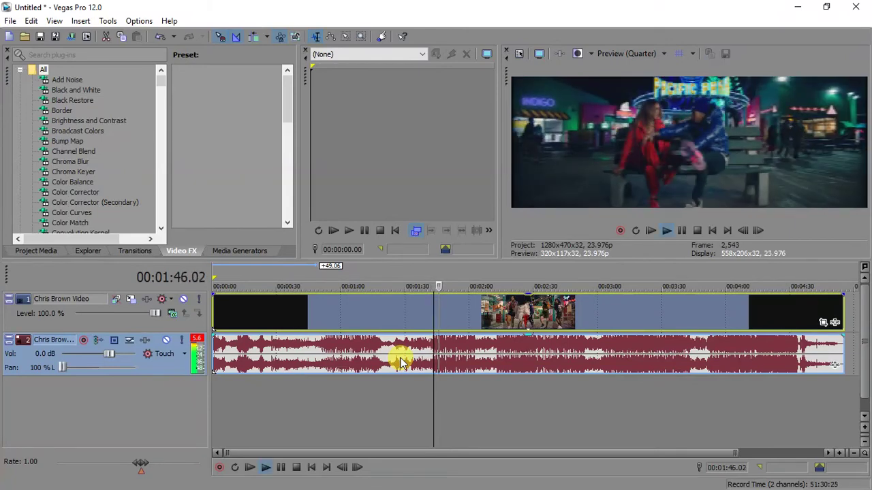
pyautogui.press('space')
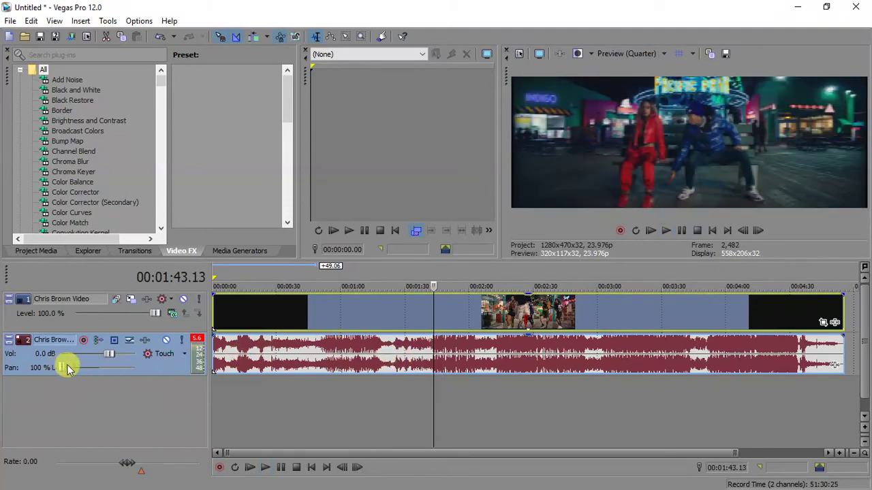
# Step: Try panning the audio track 100% right with a short playback, and reset the pan to Center
pyautogui.moveTo(60, 366); pyautogui.dragTo(229, 354)
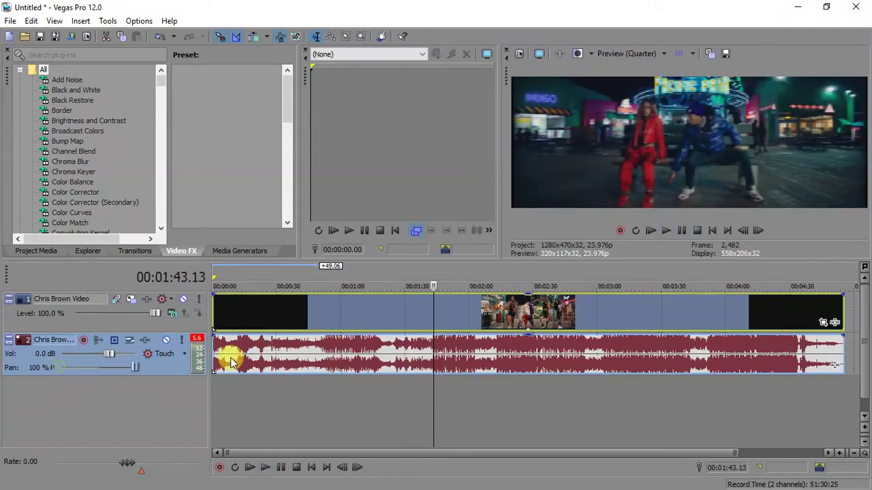
pyautogui.press('space')
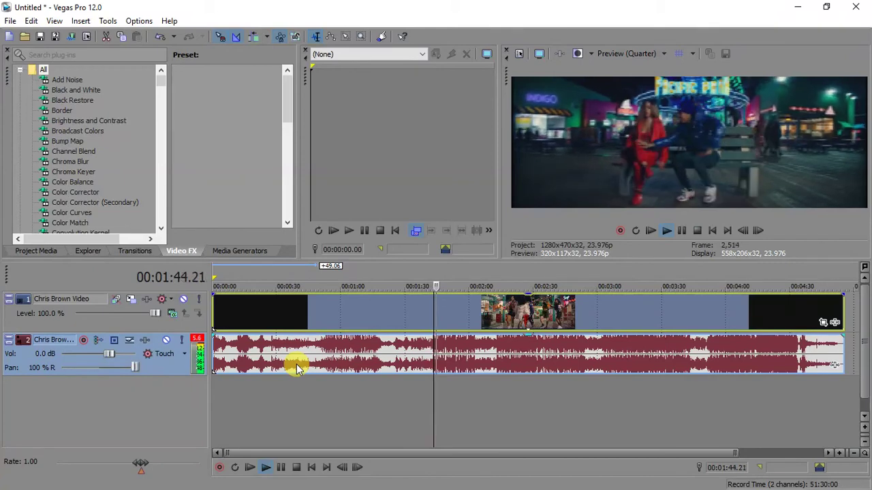
pyautogui.press('space')
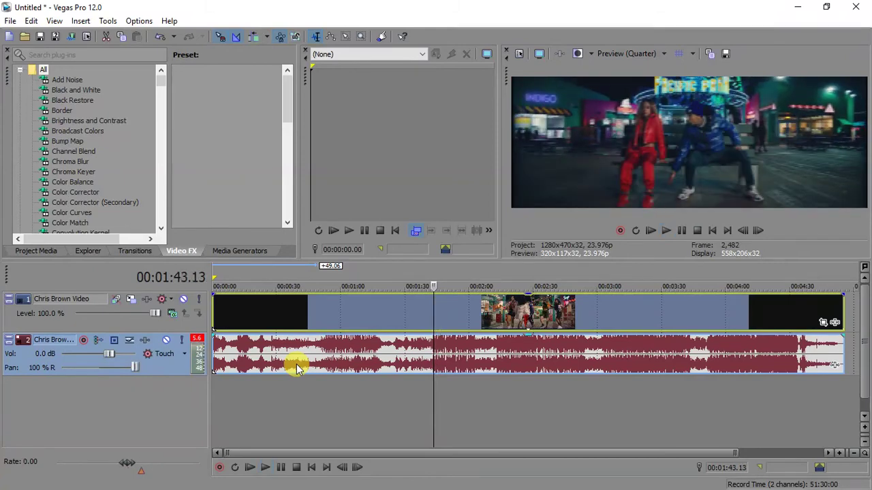
pyautogui.doubleClick(136, 367)
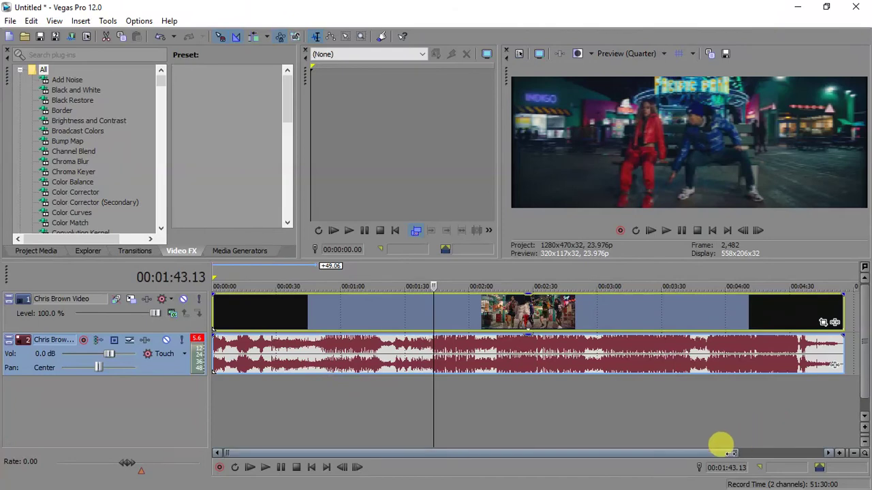
# Step: Try splitting the video and audio clips at 00:01:01.07, and undo the split
pyautogui.scroll(-3, 769, 432)
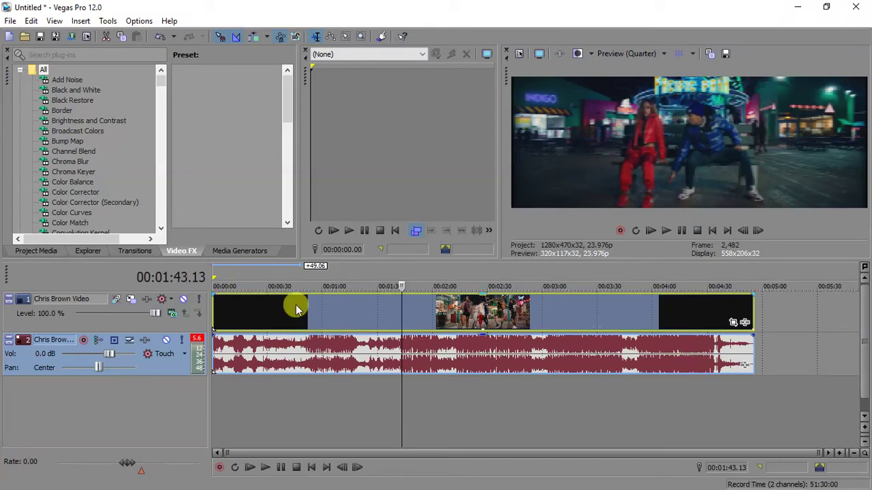
pyautogui.click(325, 355)
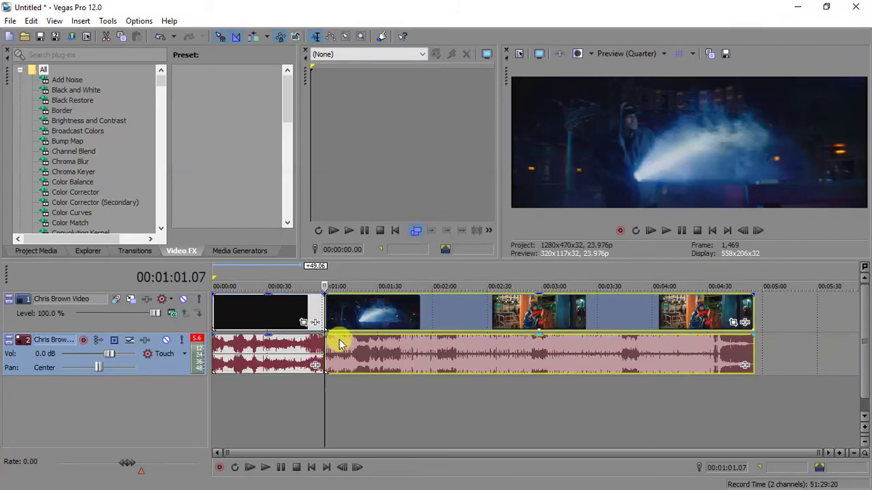
# Step: View the audio clip's switch options, and select the video clip with the cursor at 00:01:30.21
pyautogui.rightClick(328, 348)
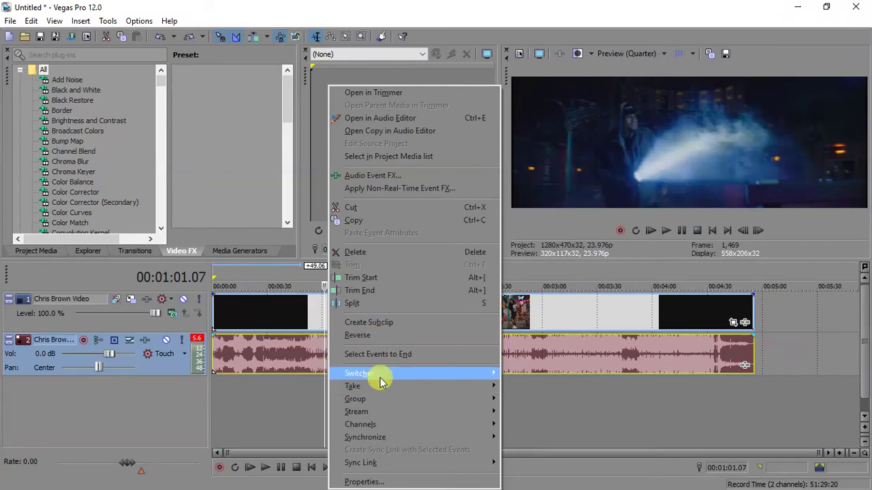
pyautogui.moveTo(380, 382)
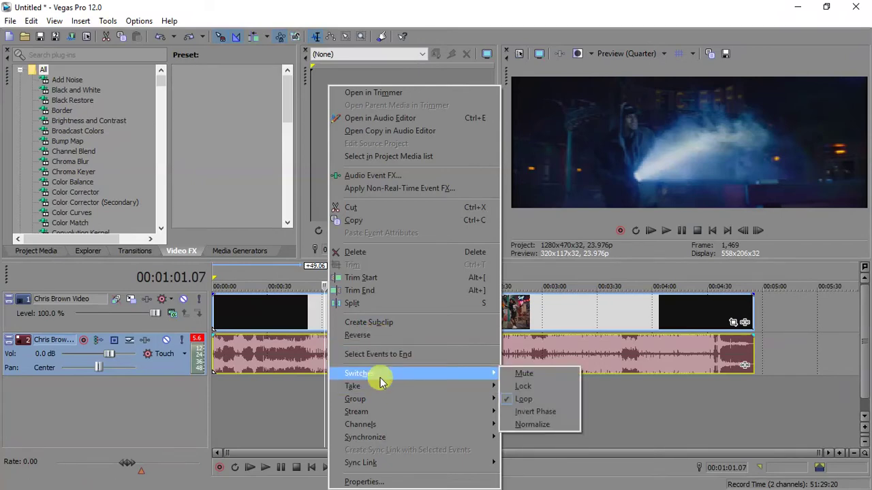
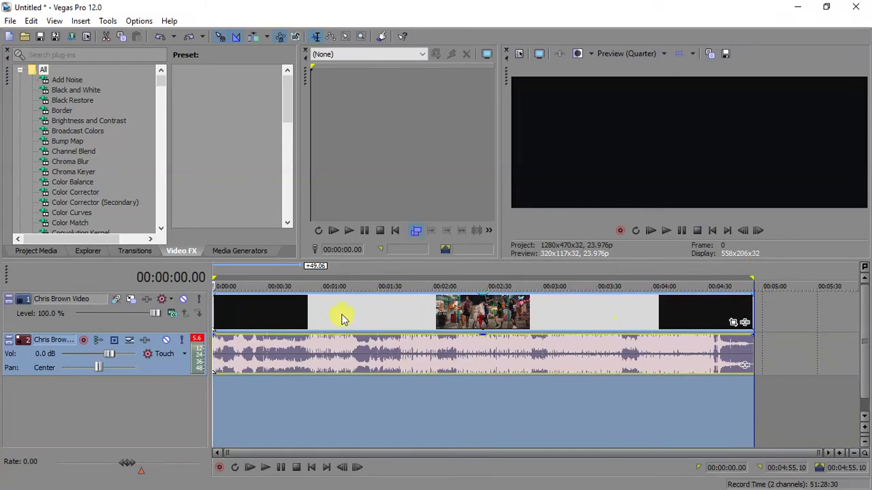
pyautogui.click(376, 308)
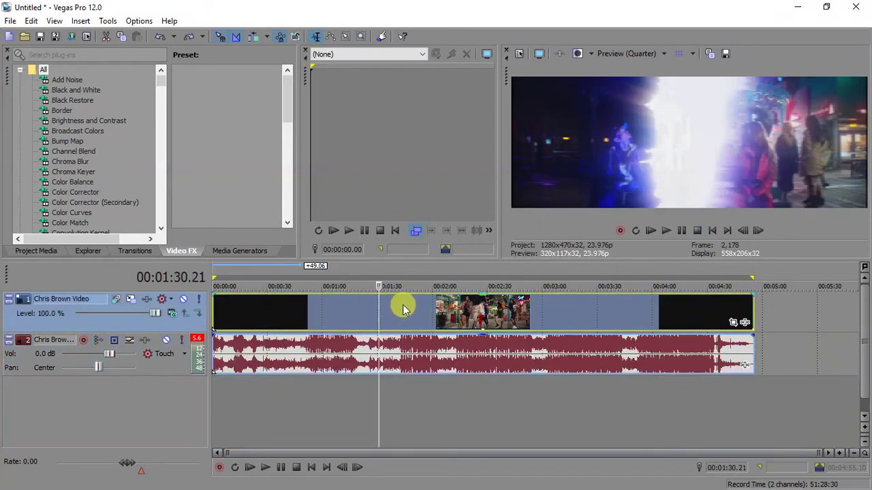
# Step: Mark a loop region from 00:01:30.04 to 00:01:36.19, enable Loop Playback, and return the cursor to the region's start
pyautogui.click(403, 308)
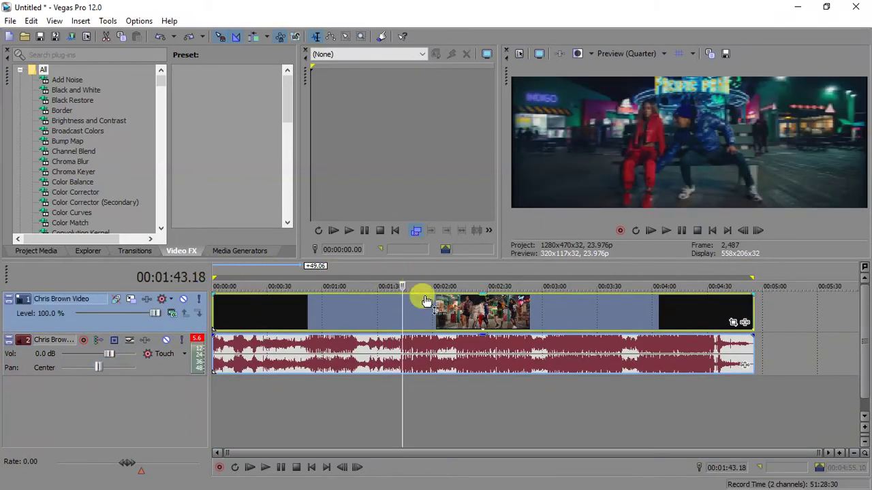
pyautogui.click(379, 311)
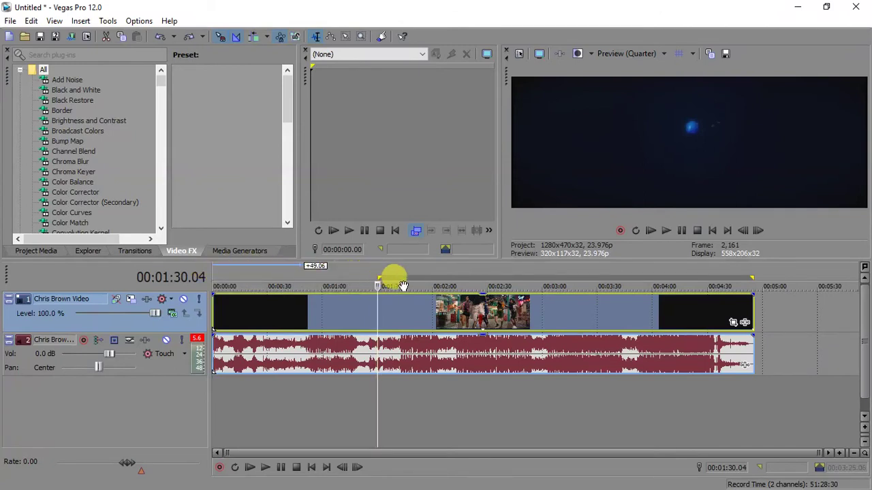
pyautogui.click(390, 304)
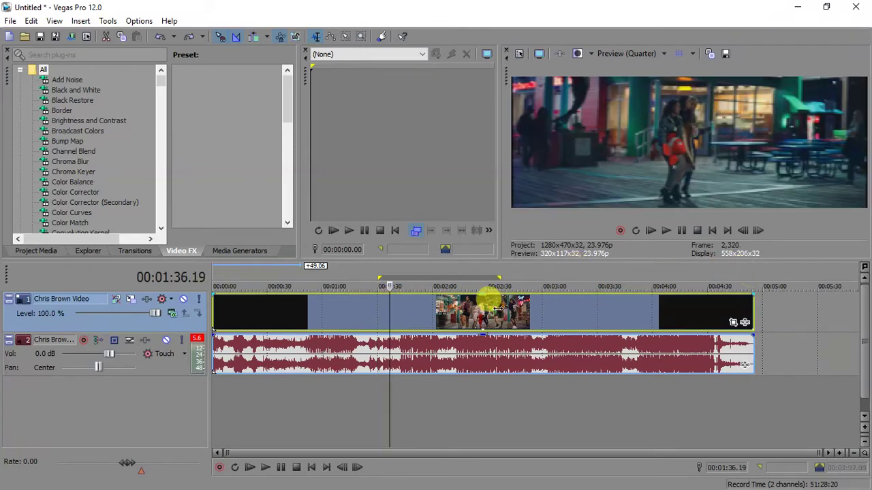
pyautogui.rightClick(386, 282)
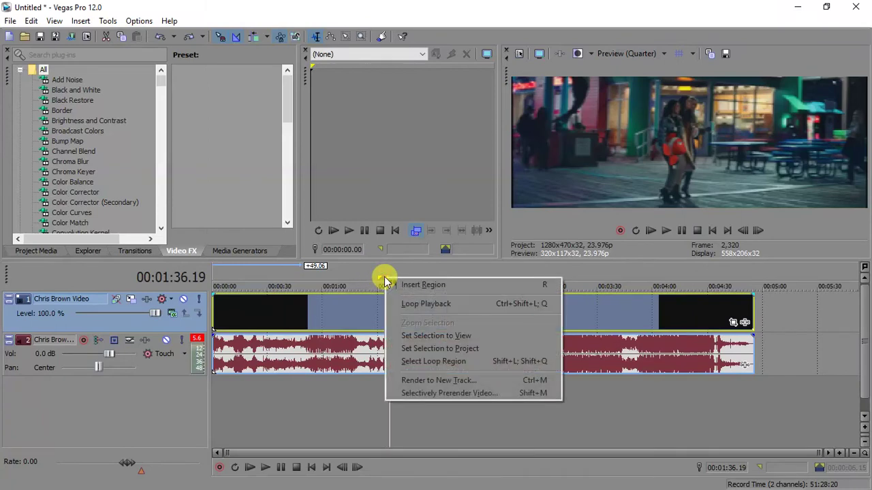
pyautogui.click(406, 306)
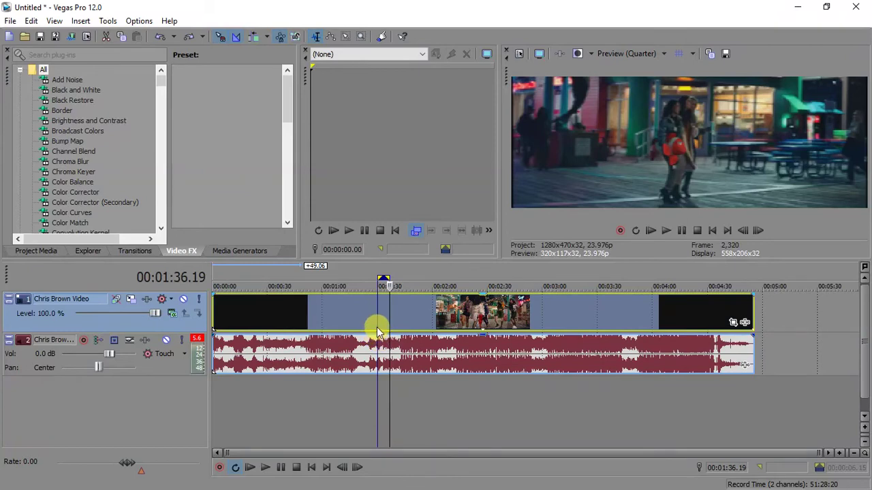
pyautogui.click(378, 332)
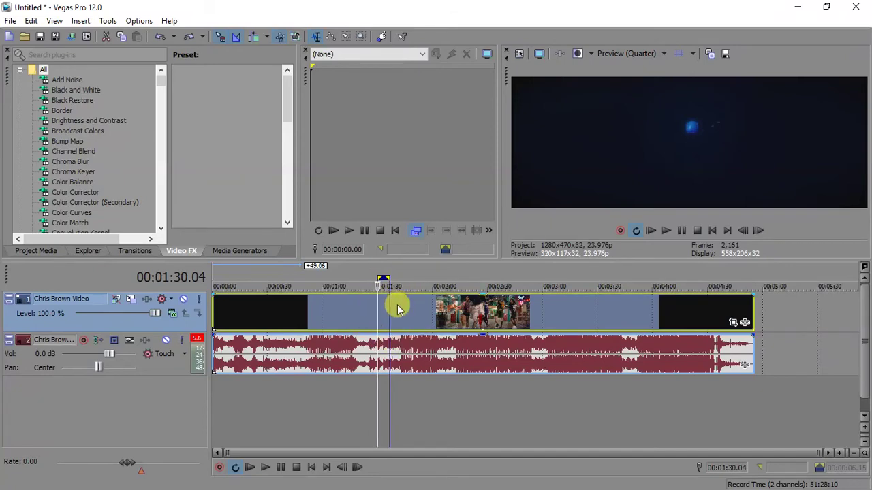
# Step: Shorten the loop region to about 3 seconds by moving its end point, and play it briefly
pyautogui.scroll(6, 398, 306)
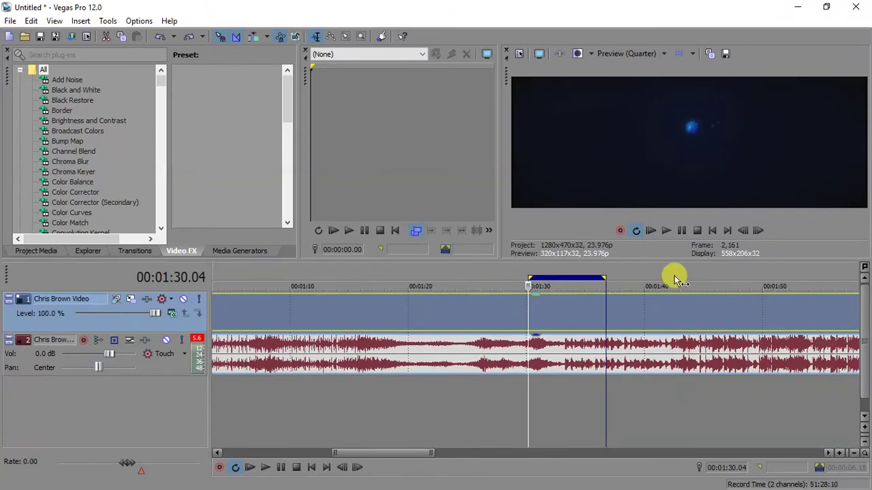
pyautogui.moveTo(611, 278); pyautogui.dragTo(561, 279)
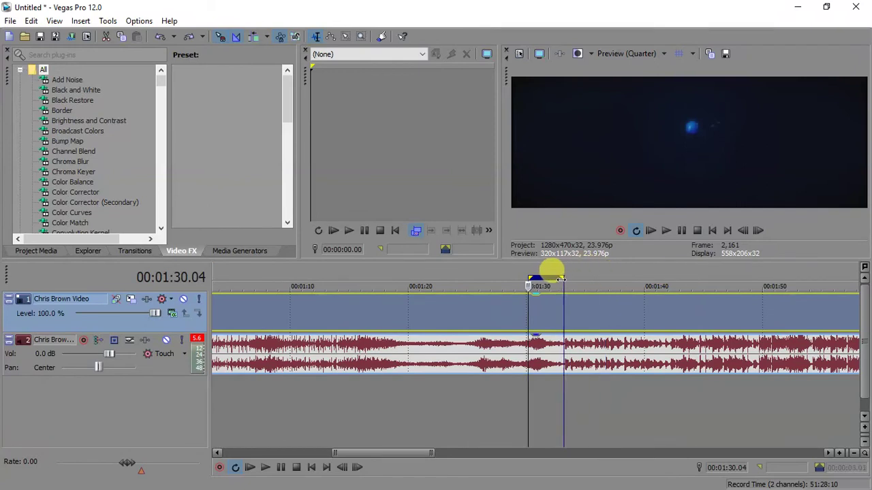
pyautogui.press('space')
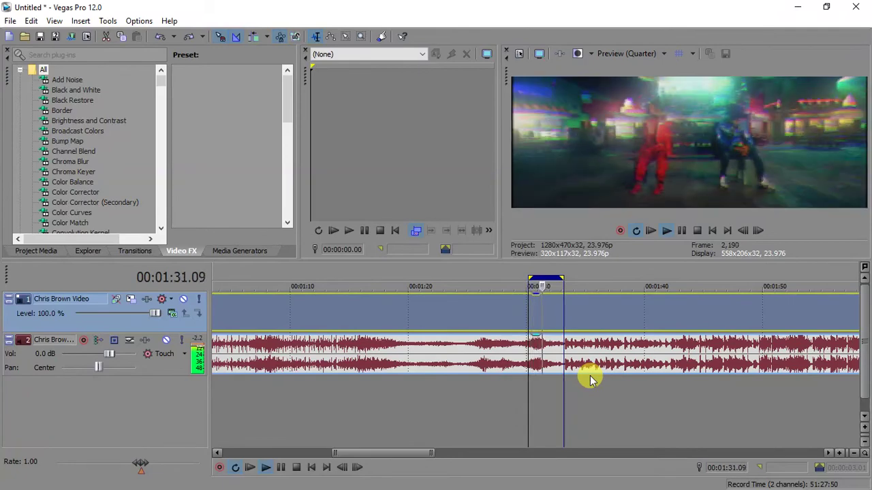
pyautogui.press('space')
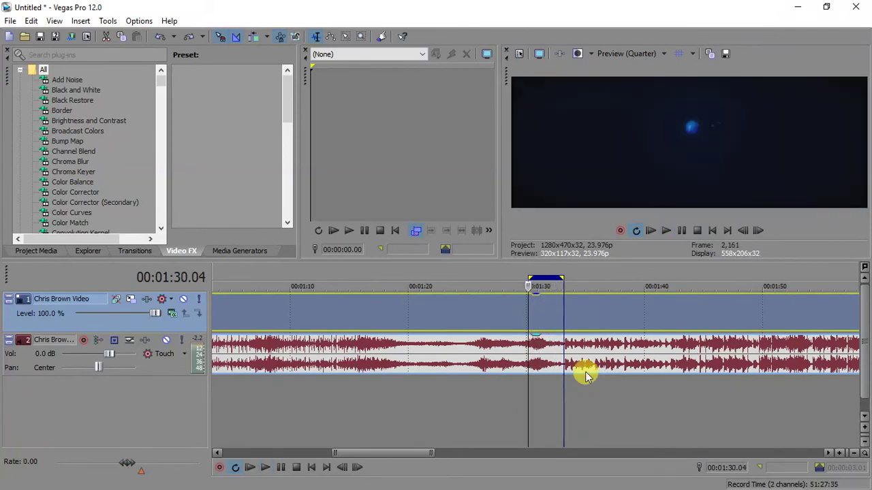
# Step: Turn off Loop Playback for the region, and select the audio clip with the cursor at 00:01:28.04
pyautogui.rightClick(546, 281)
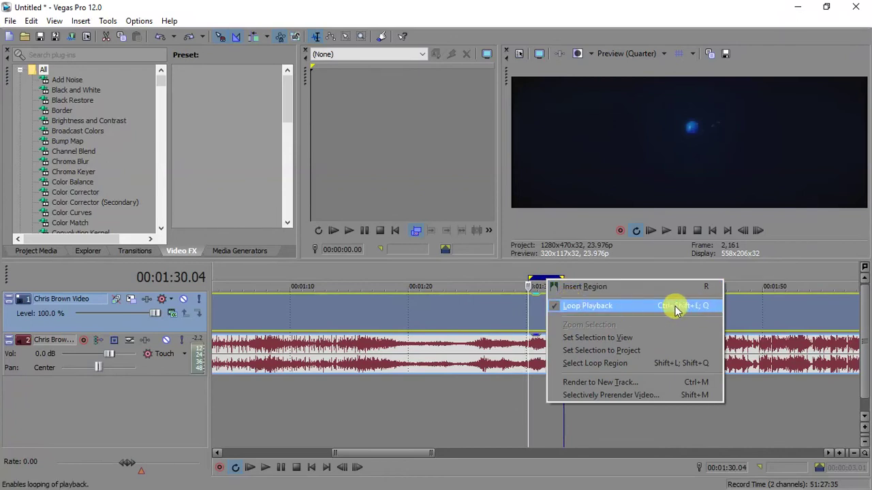
pyautogui.click(585, 307)
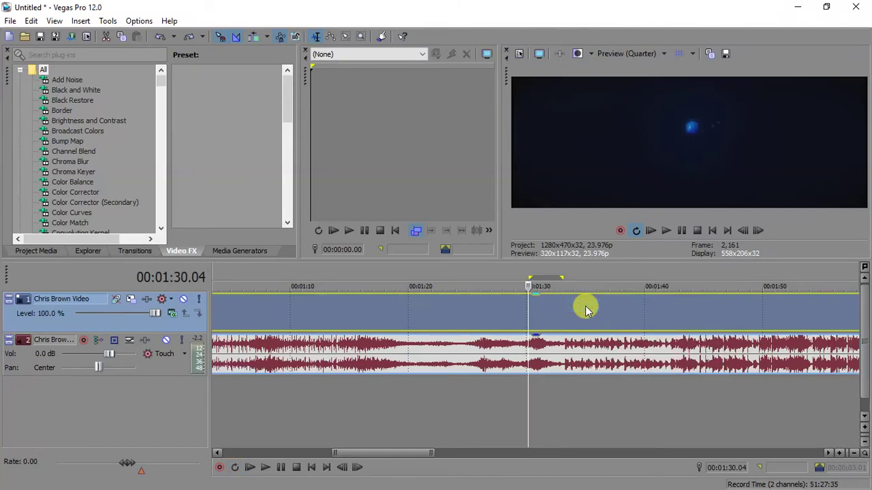
pyautogui.click(504, 367)
pyautogui.scroll(-6, 504, 367)
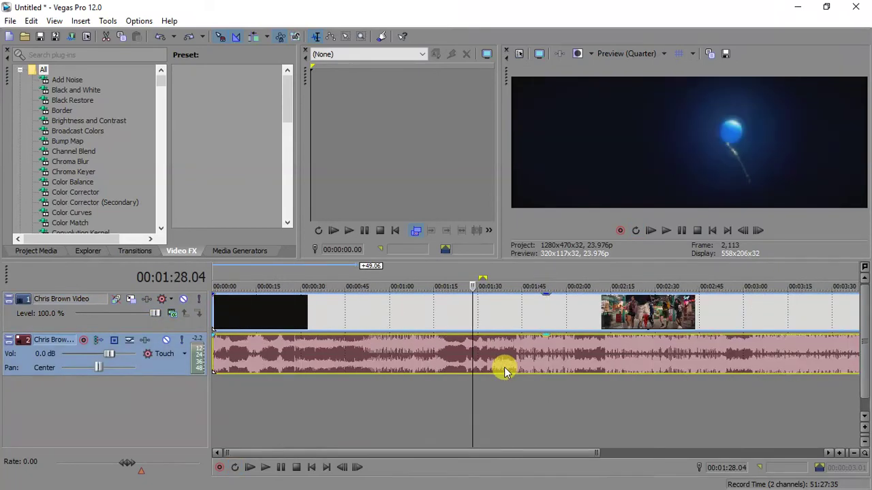
# Step: Try moving the grouped video and audio clips 38.02 later, and return them to the timeline start
pyautogui.moveTo(504, 367); pyautogui.dragTo(263, 349)
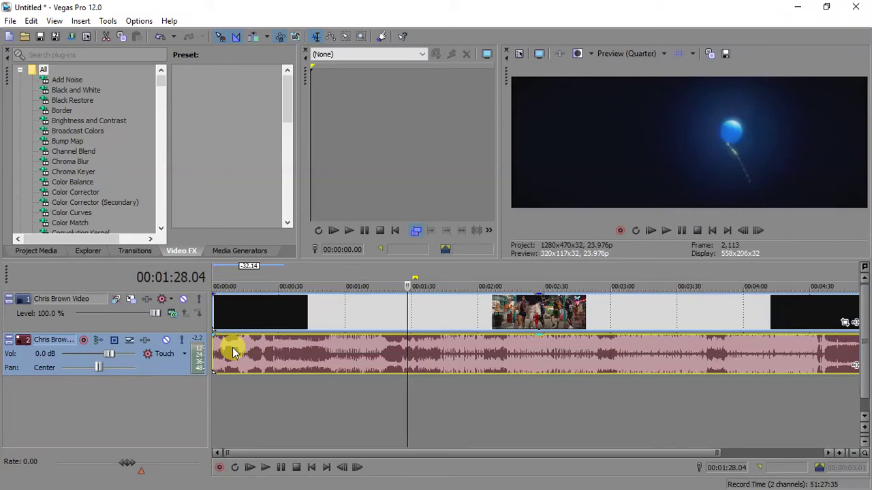
pyautogui.moveTo(246, 350); pyautogui.dragTo(313, 350)
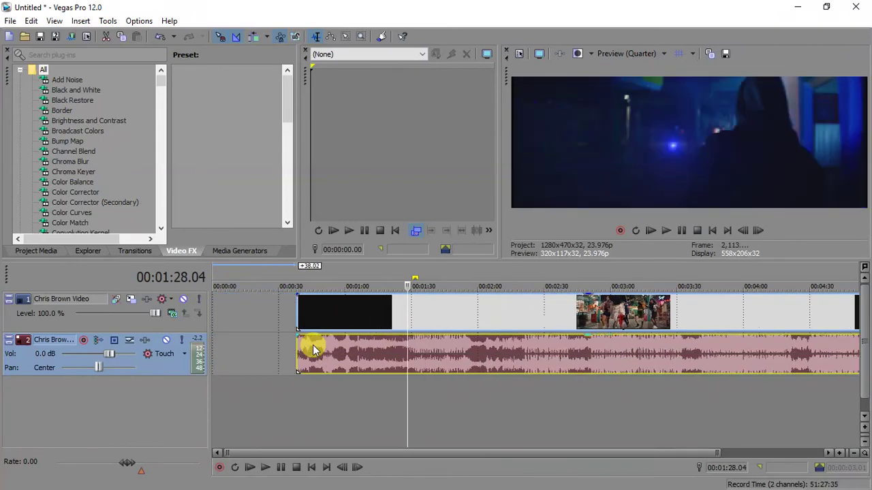
pyautogui.moveTo(308, 315); pyautogui.dragTo(284, 312)
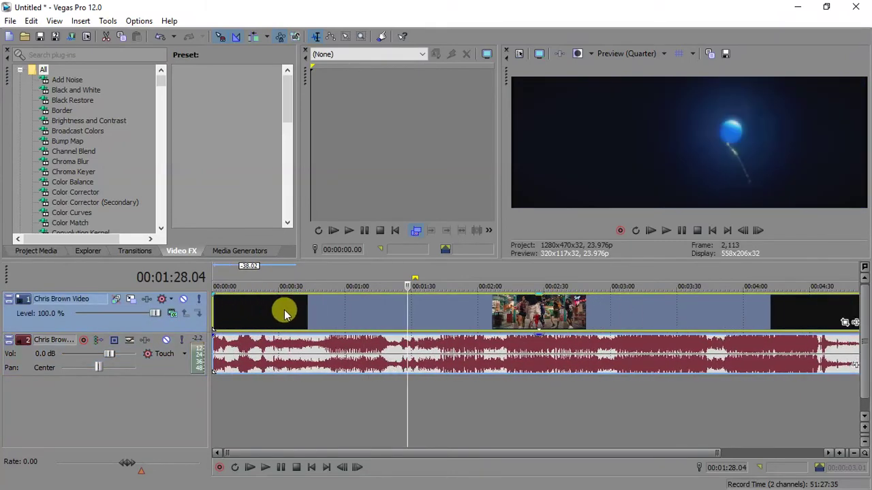
# Step: Try shifting the grouped clips 13.20 later by the audio clip, and slide them back to the timeline start
pyautogui.click(271, 346)
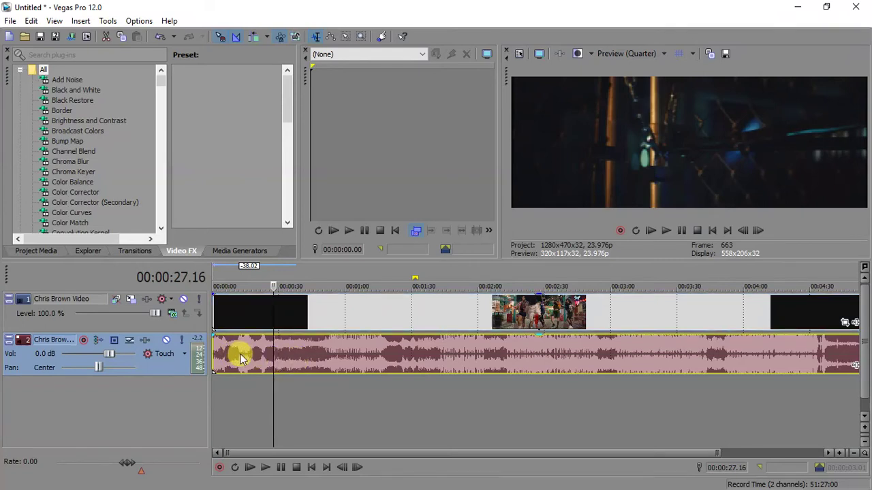
pyautogui.moveTo(239, 361); pyautogui.dragTo(259, 354)
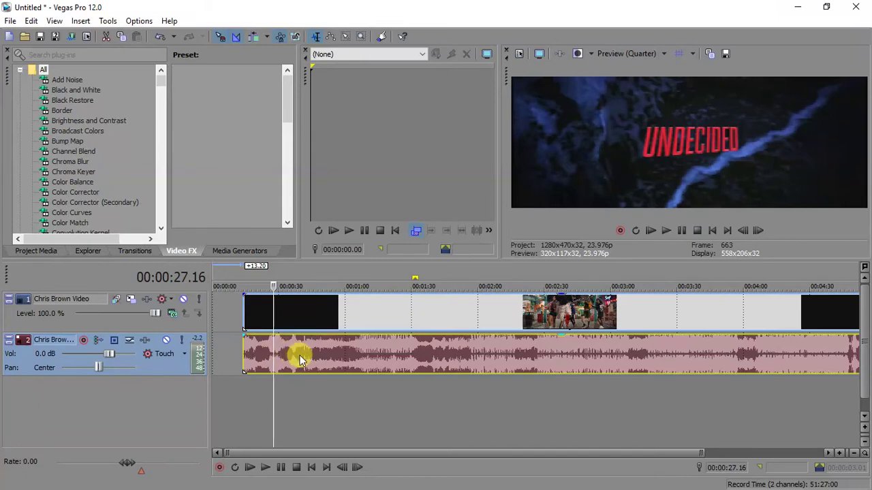
pyautogui.moveTo(305, 354); pyautogui.dragTo(267, 347)
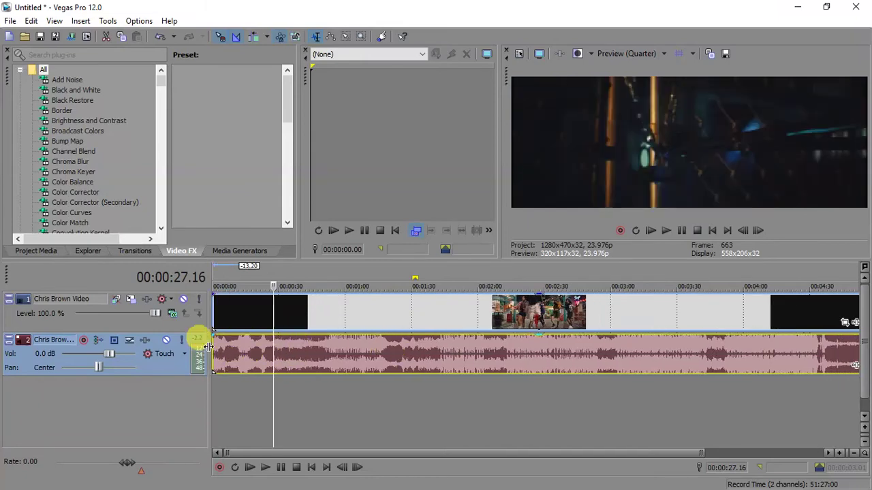
pyautogui.moveTo(253, 346)
pyautogui.mouseDown()
pyautogui.moveTo(302, 350)
pyautogui.moveTo(229, 345)
pyautogui.moveTo(247, 344)
pyautogui.mouseUp()
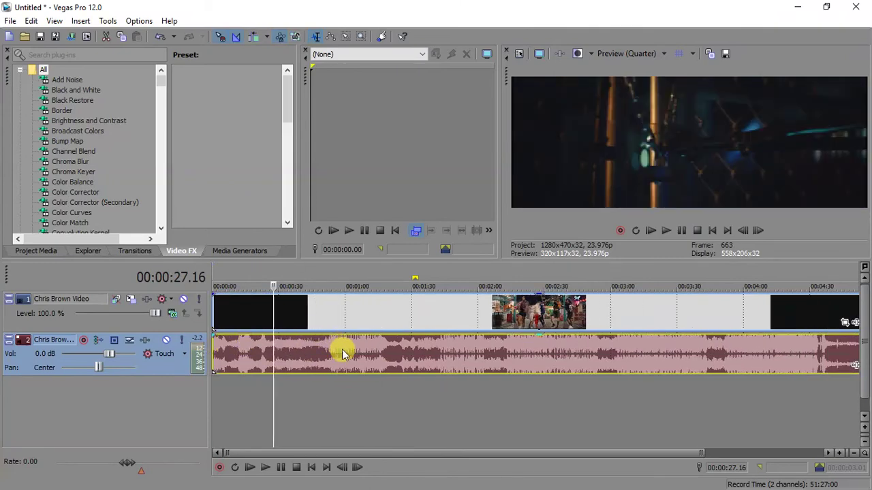
# Step: Try sliding the grouped clips by the video clip several times, returning them to the timeline start each time
pyautogui.click(341, 349)
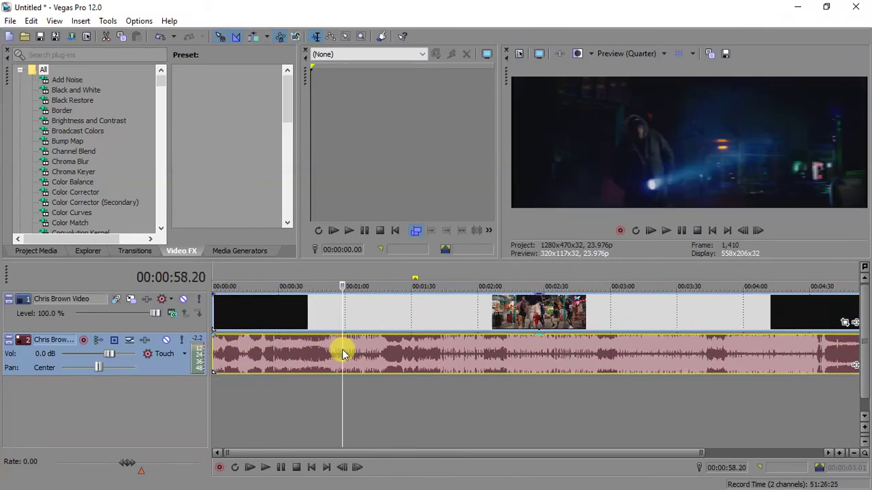
pyautogui.click(370, 310)
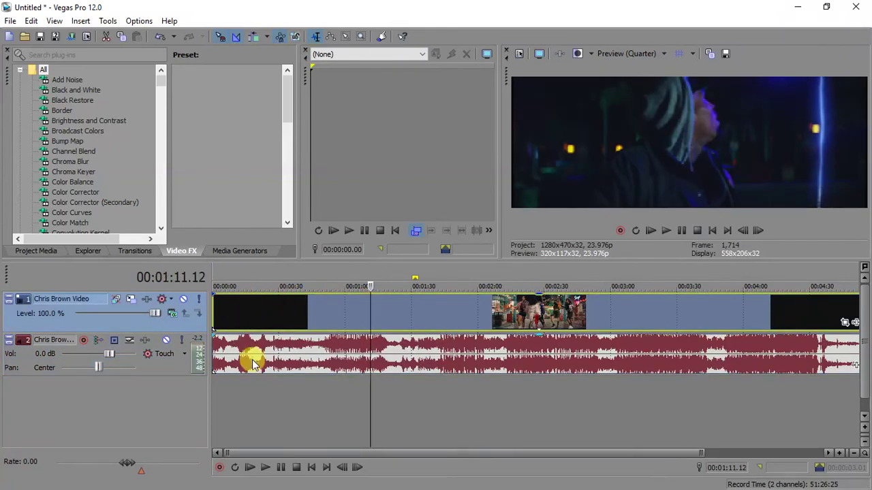
pyautogui.moveTo(230, 321)
pyautogui.mouseDown()
pyautogui.moveTo(414, 307)
pyautogui.moveTo(220, 311)
pyautogui.mouseUp()
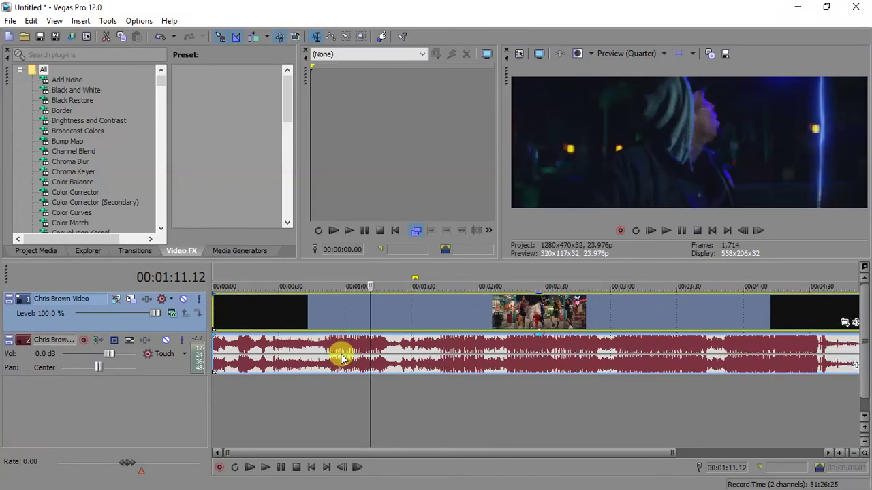
pyautogui.moveTo(298, 317)
pyautogui.mouseDown()
pyautogui.moveTo(345, 315)
pyautogui.moveTo(287, 319)
pyautogui.mouseUp()
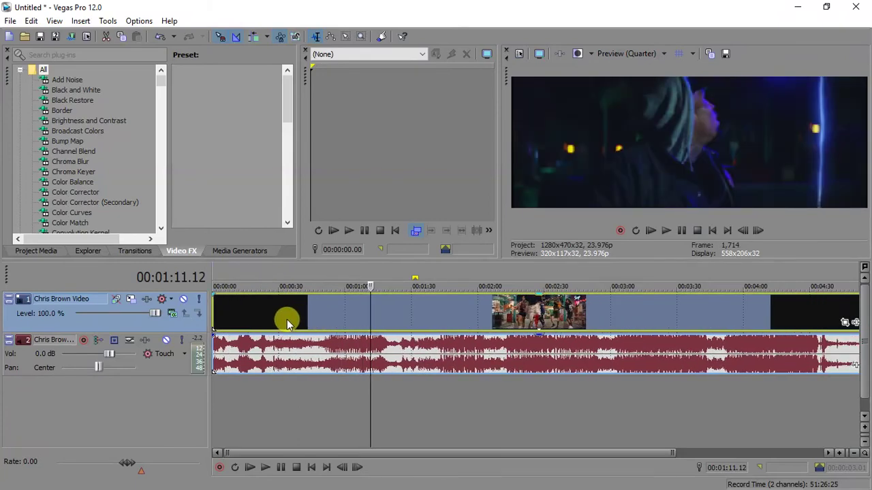
pyautogui.click(303, 320)
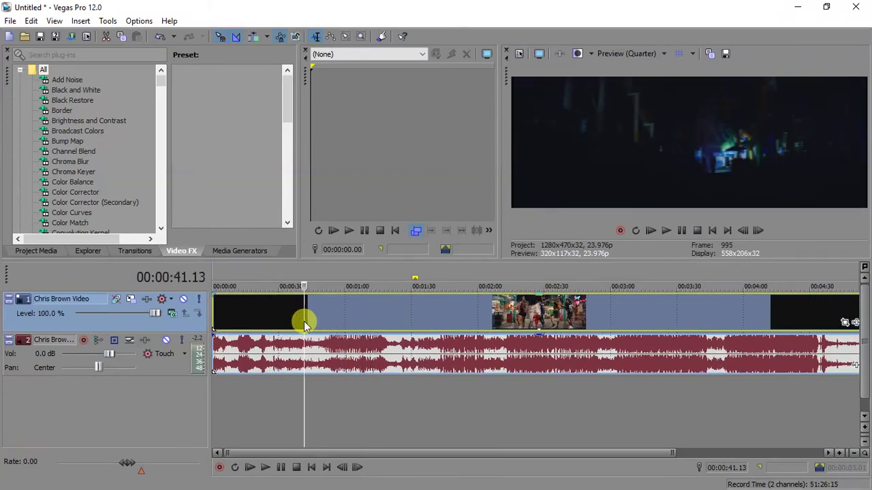
pyautogui.moveTo(283, 318); pyautogui.dragTo(249, 307)
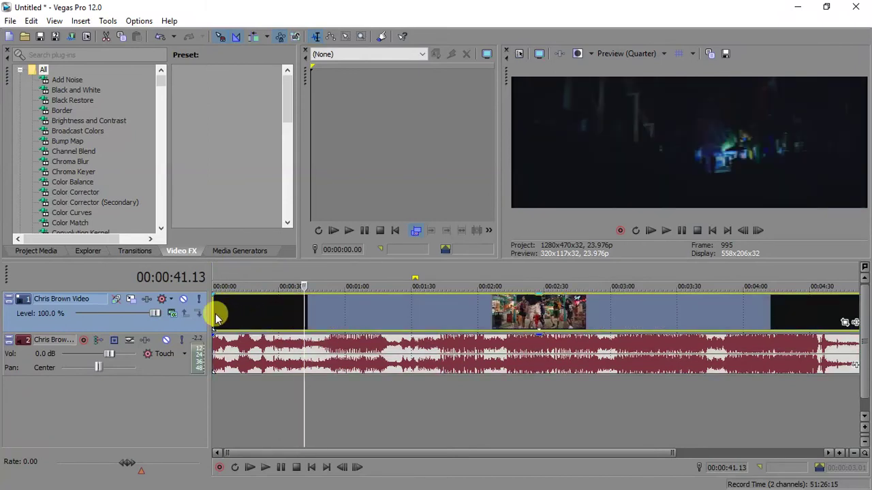
pyautogui.click(342, 320)
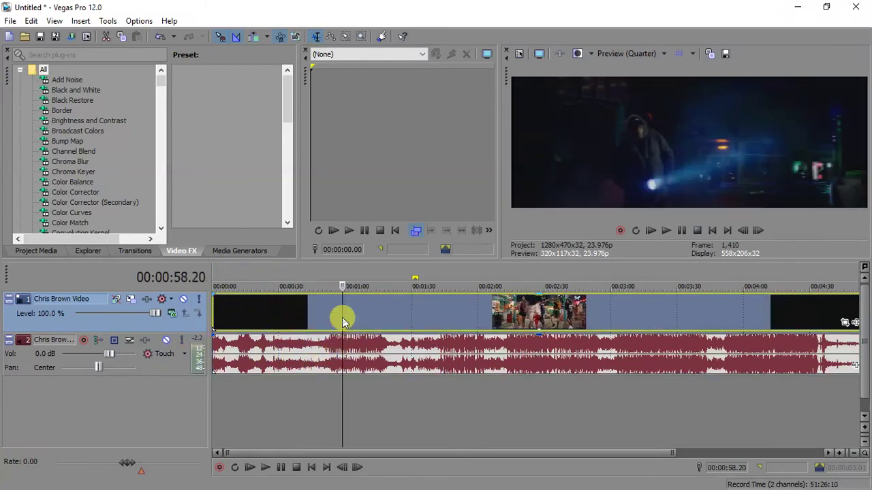
# Step: Select the video and audio clips together, try sliding them along the timeline, and reselect only the video clip at 00:00:51.22
pyautogui.click(373, 354)
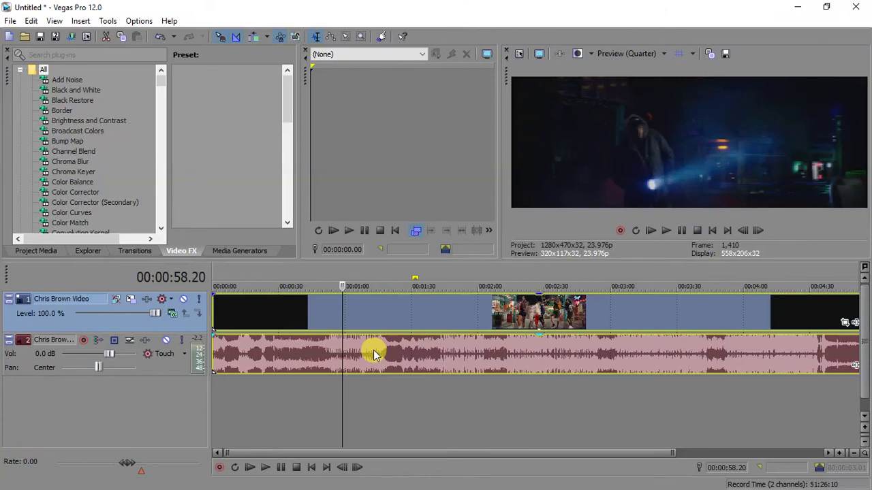
pyautogui.moveTo(253, 348)
pyautogui.mouseDown()
pyautogui.moveTo(321, 350)
pyautogui.moveTo(224, 350)
pyautogui.moveTo(280, 350)
pyautogui.moveTo(239, 352)
pyautogui.mouseUp()
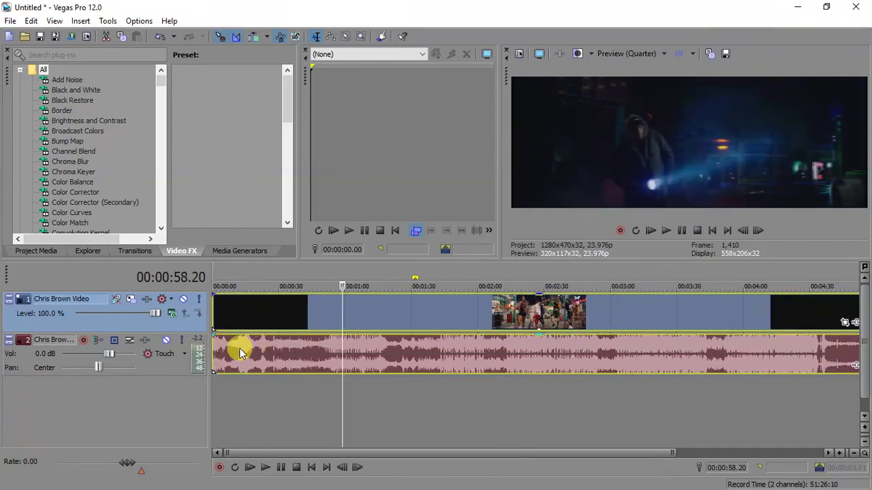
pyautogui.click(302, 342)
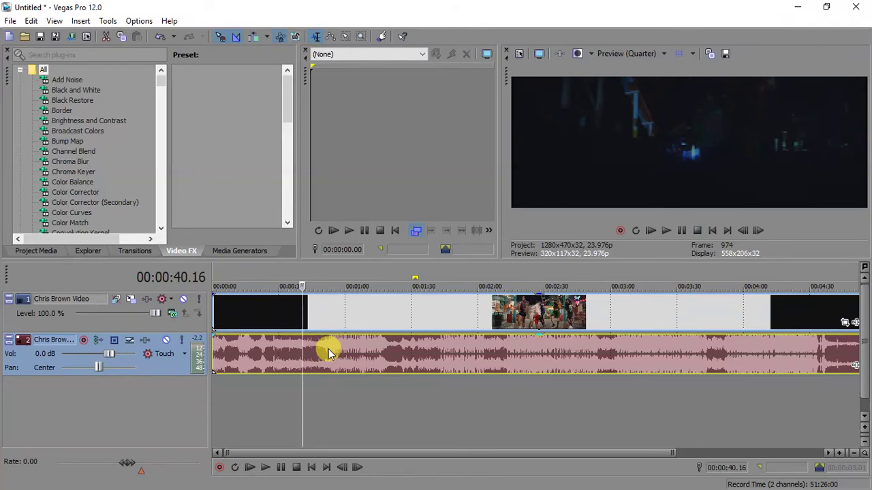
pyautogui.click(327, 319)
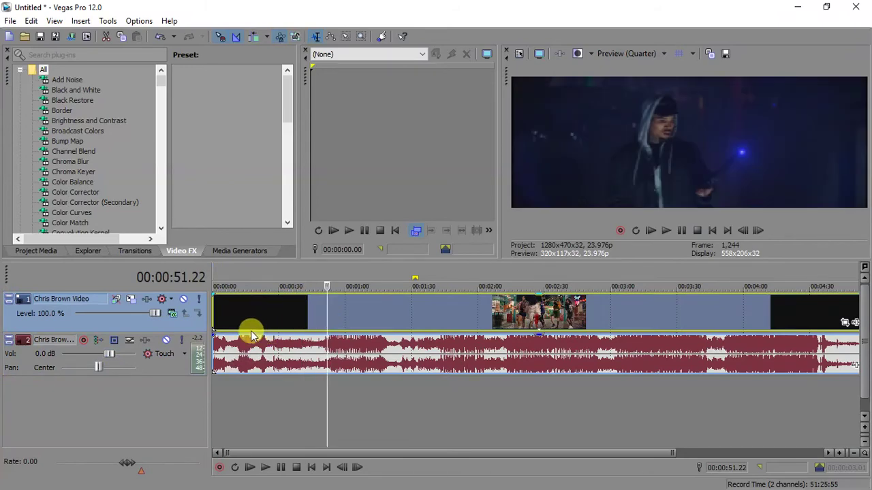
# Step: Move the grouped clips 25.23 later on the timeline, and enable Snap to Grid
pyautogui.moveTo(235, 317); pyautogui.dragTo(296, 313)
pyautogui.click(141, 22)
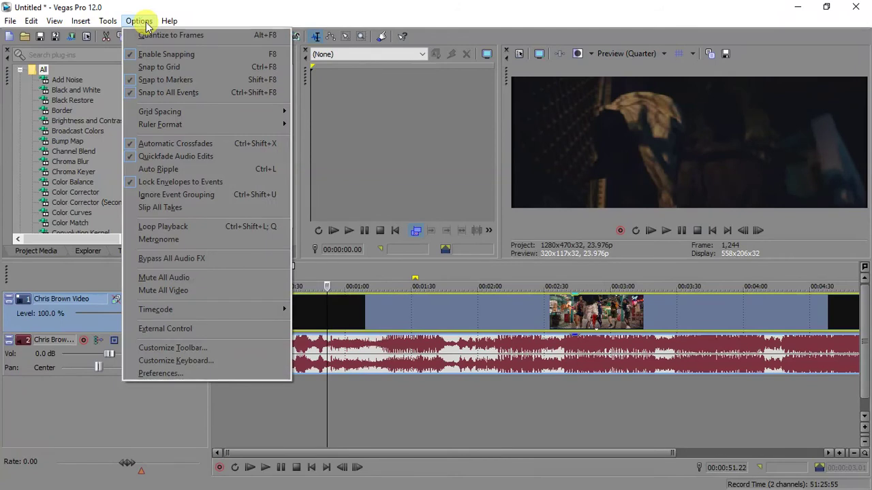
pyautogui.click(155, 68)
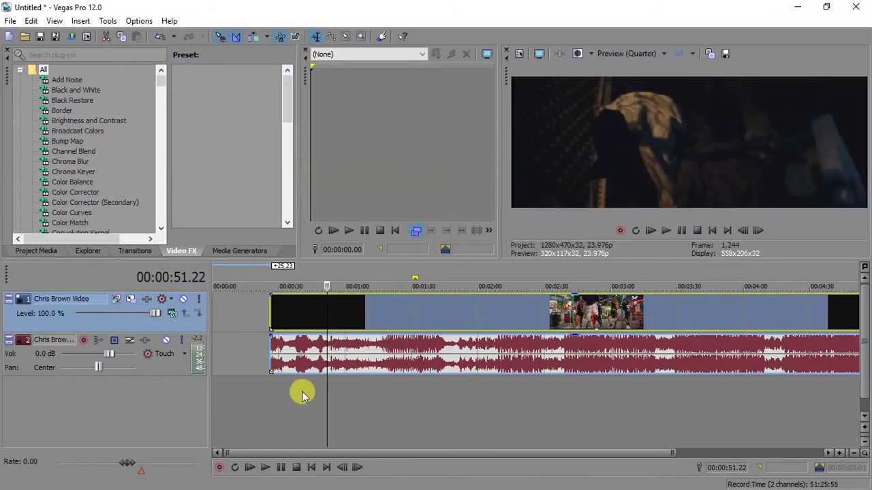
# Step: Slide the grouped clips along the timeline and back to its start, and disable Snap to Grid
pyautogui.moveTo(290, 315); pyautogui.dragTo(412, 308)
pyautogui.moveTo(429, 308); pyautogui.dragTo(219, 320)
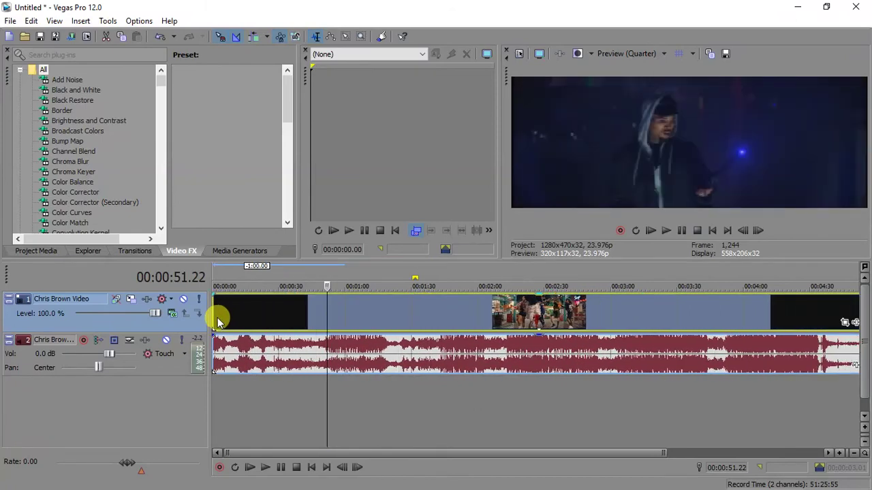
pyautogui.click(139, 21)
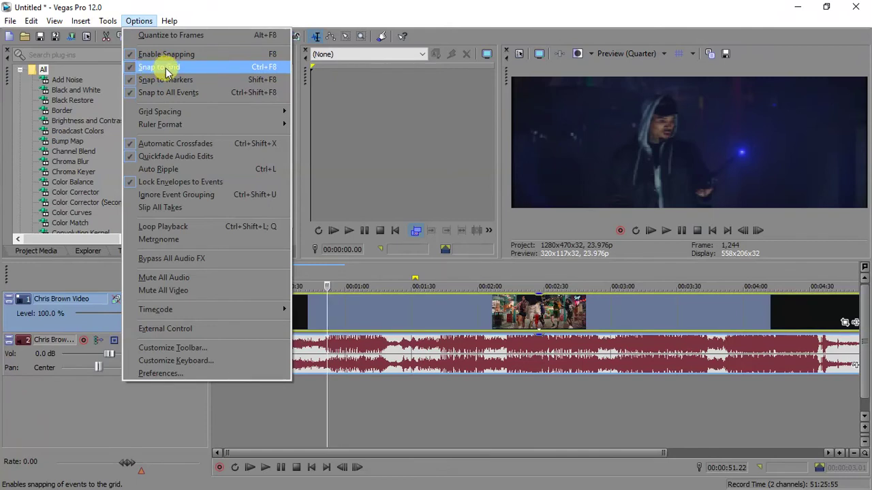
pyautogui.click(165, 67)
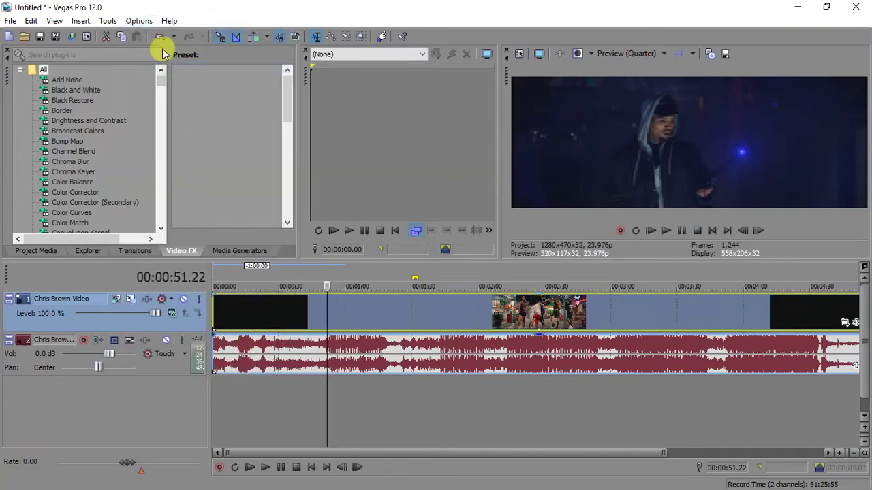
# Step: Enable Quantize to Frames and Snap to Grid, testing each option by moving the grouped clips later, the second time by 45.14
pyautogui.click(141, 20)
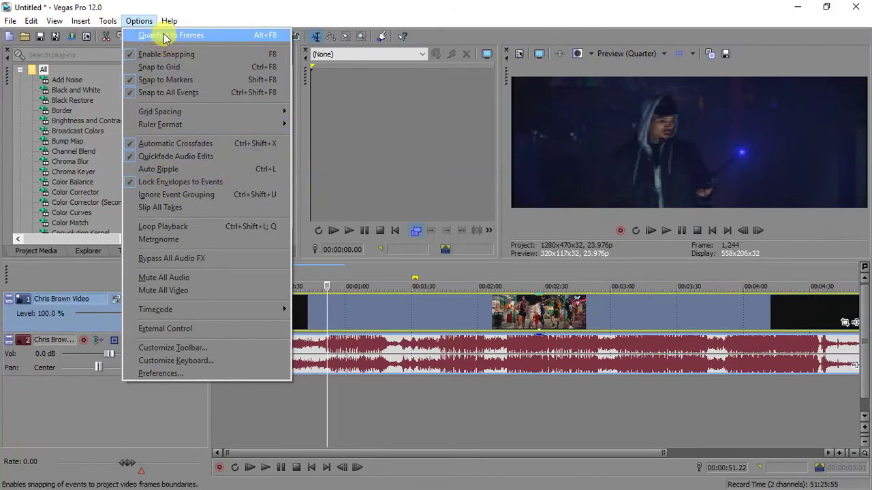
pyautogui.click(170, 37)
pyautogui.moveTo(234, 311); pyautogui.dragTo(264, 298)
pyautogui.click(139, 21)
pyautogui.click(143, 63)
pyautogui.moveTo(292, 331); pyautogui.dragTo(362, 307)
# Step: Disable Quantize to Frames and Snap to Grid, and slide the grouped clips back to the timeline start
pyautogui.click(149, 19)
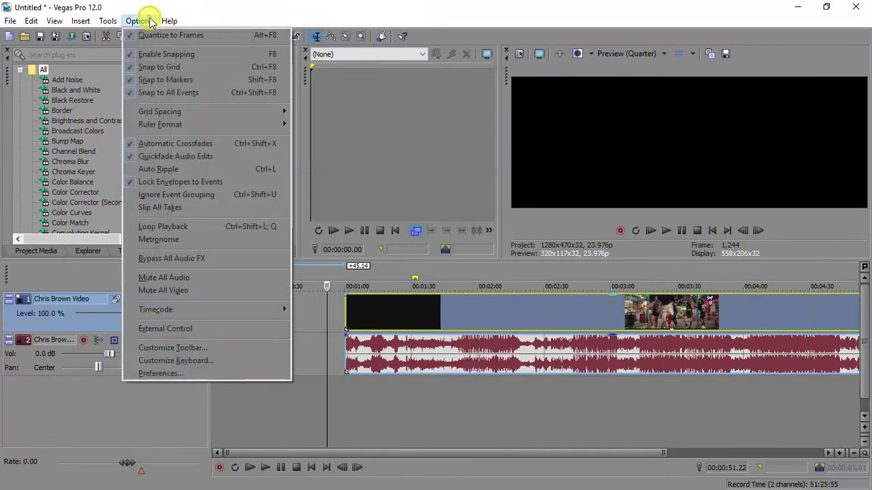
pyautogui.click(147, 34)
pyautogui.click(141, 21)
pyautogui.click(158, 68)
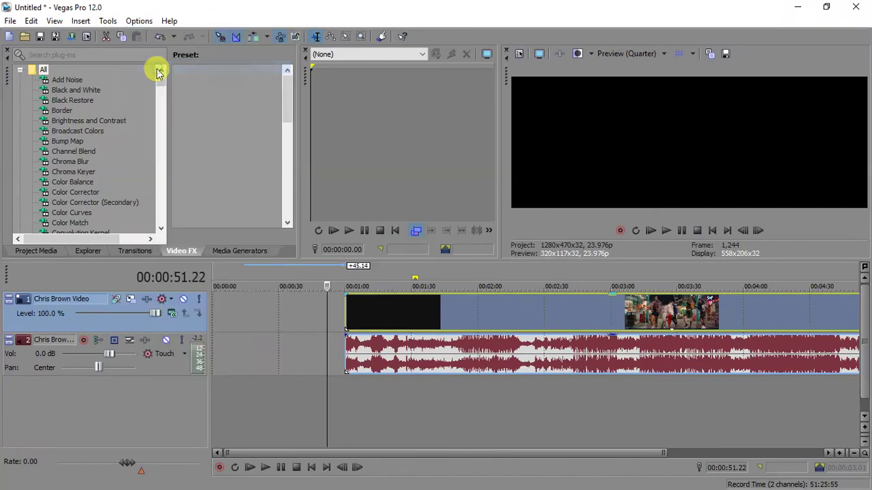
pyautogui.moveTo(392, 315); pyautogui.dragTo(235, 316)
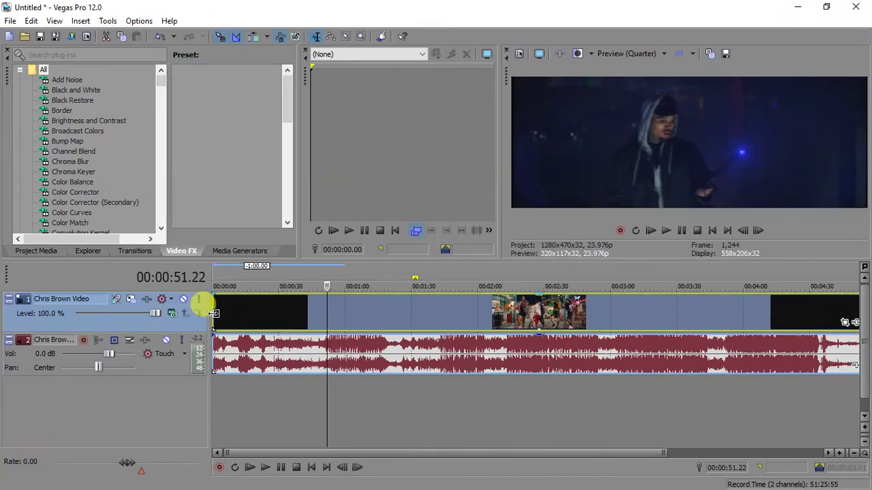
# Step: Insert a timeline marker at 00:00:59.23 labelled "make an outro here"
pyautogui.press('Home')
pyautogui.click(344, 312)
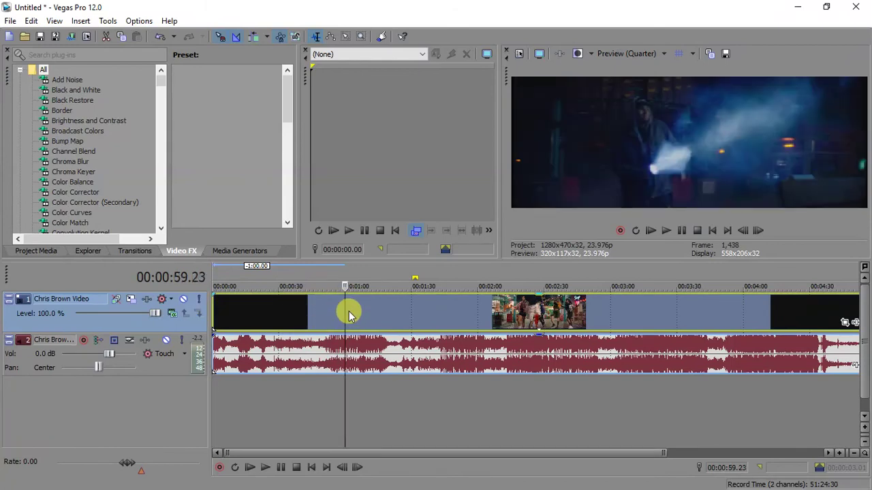
pyautogui.press('m')
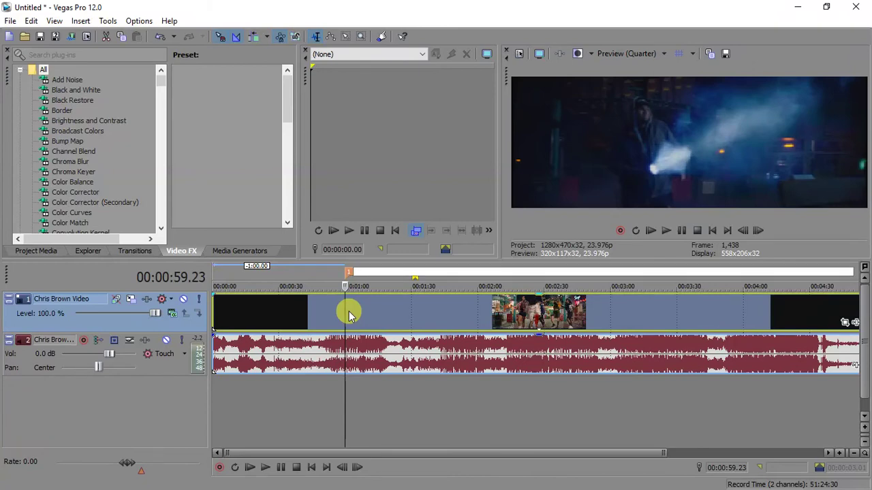
pyautogui.write('make an outro here')
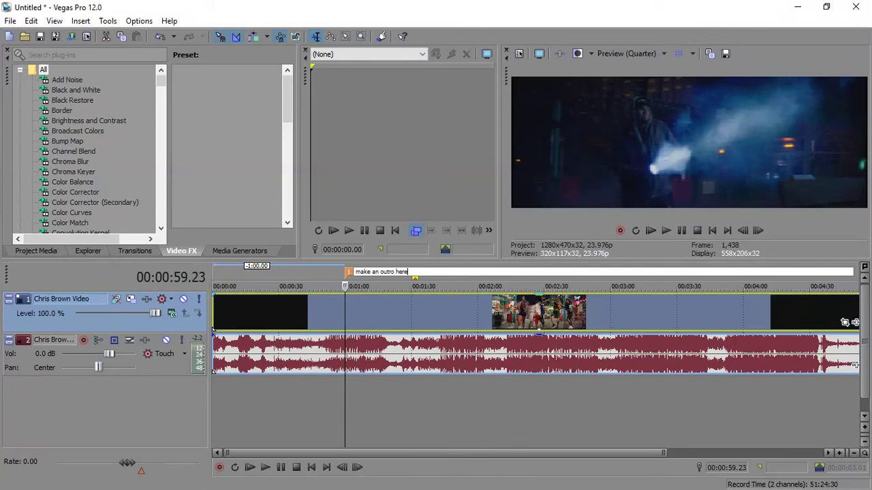
pyautogui.press('Return')
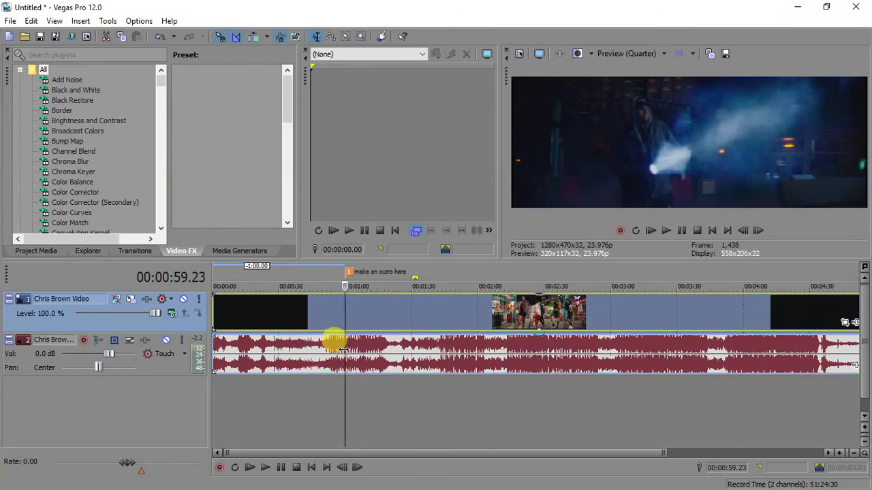
# Step: Split the grouped video and audio clips at the marker at 00:00:59.23 and delete the portion after it
pyautogui.click(308, 353)
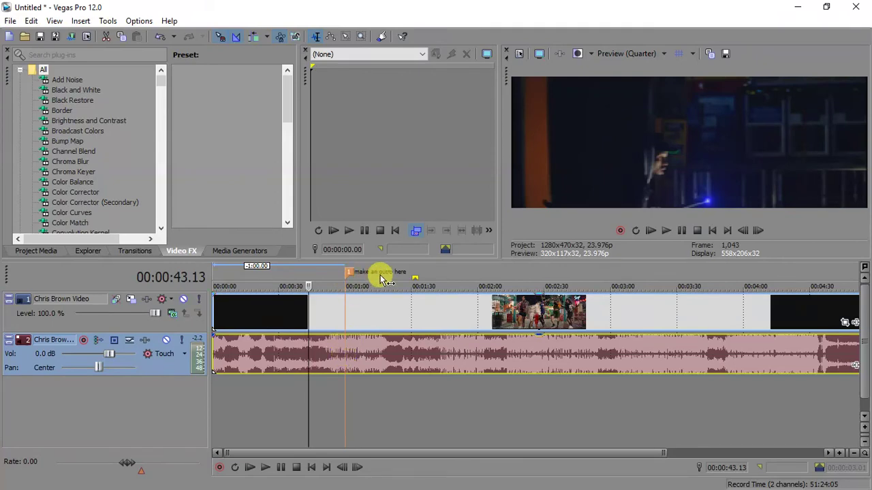
pyautogui.click(344, 354)
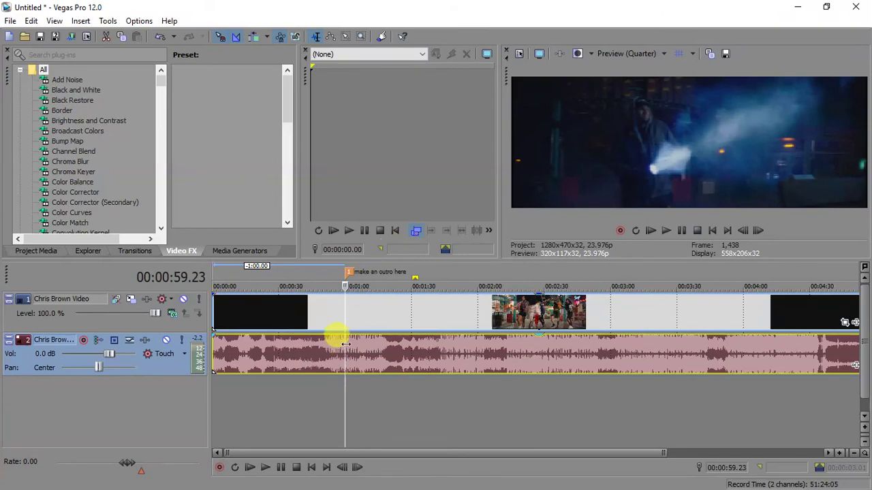
pyautogui.press('s')
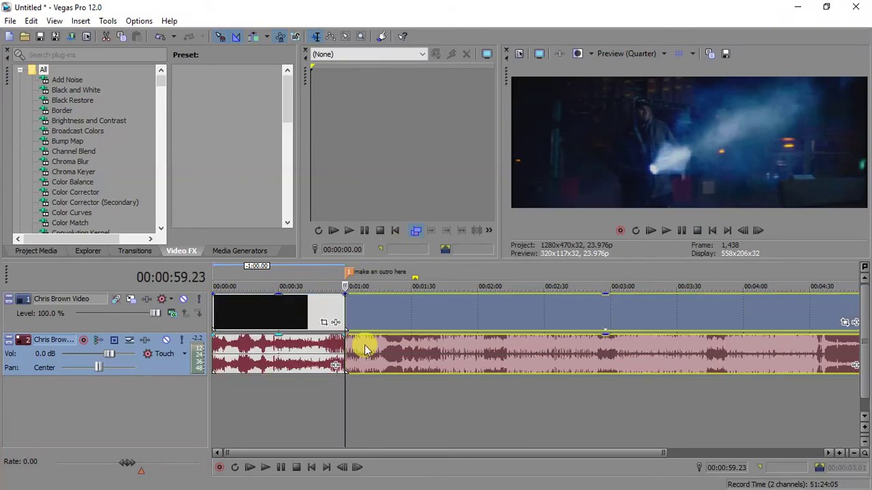
pyautogui.press('Delete')
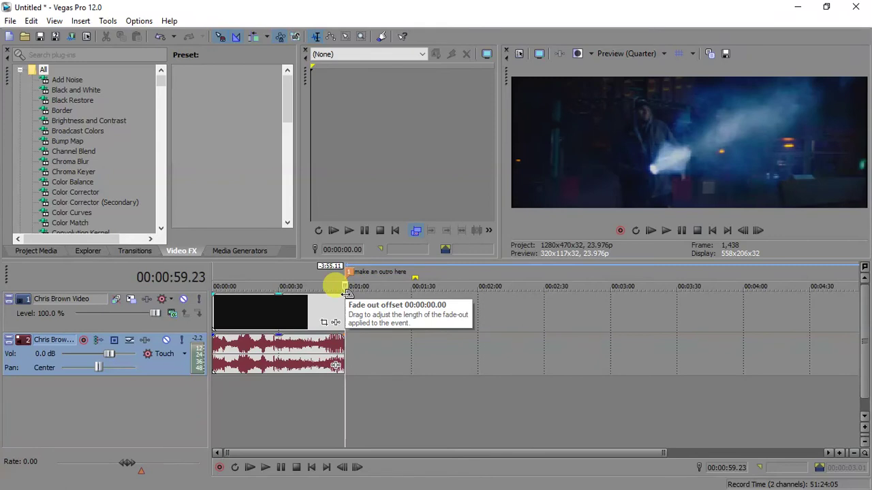
# Step: Add fade-outs of about 16 seconds to the ends of the video and audio clips, leaving the audio track unmuted
pyautogui.moveTo(348, 292); pyautogui.dragTo(310, 298)
pyautogui.click(301, 304)
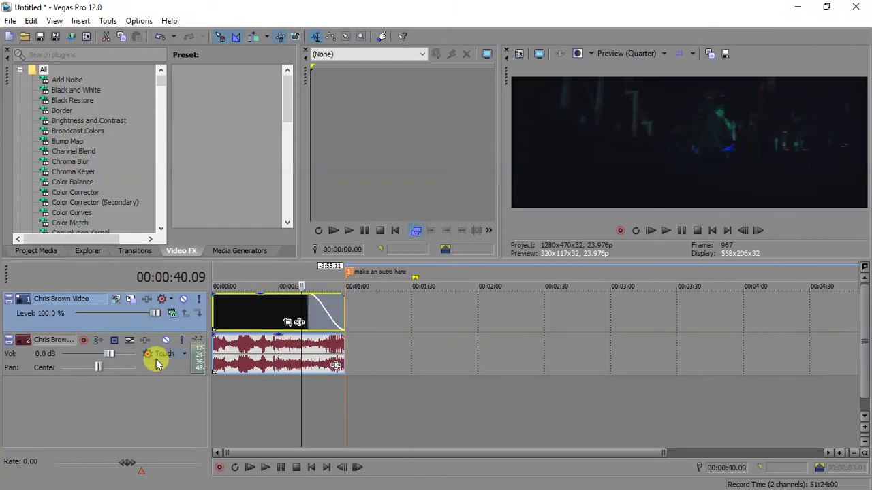
pyautogui.click(166, 340)
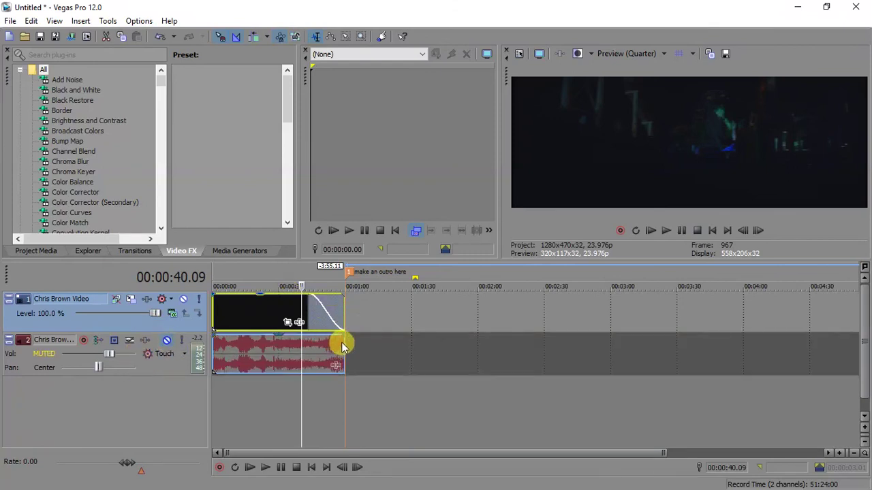
pyautogui.moveTo(346, 335); pyautogui.dragTo(313, 343)
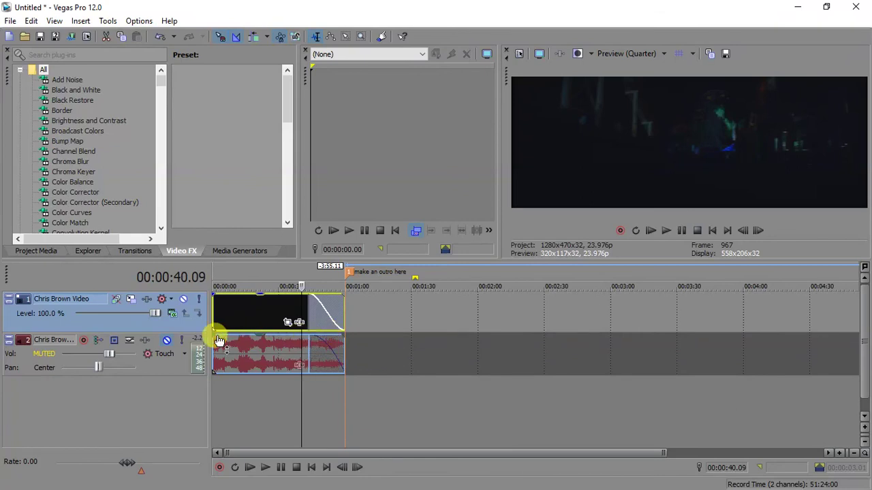
pyautogui.click(167, 339)
# Step: Play the faded ending from 00:00:38.02, and select the video track
pyautogui.click(296, 349)
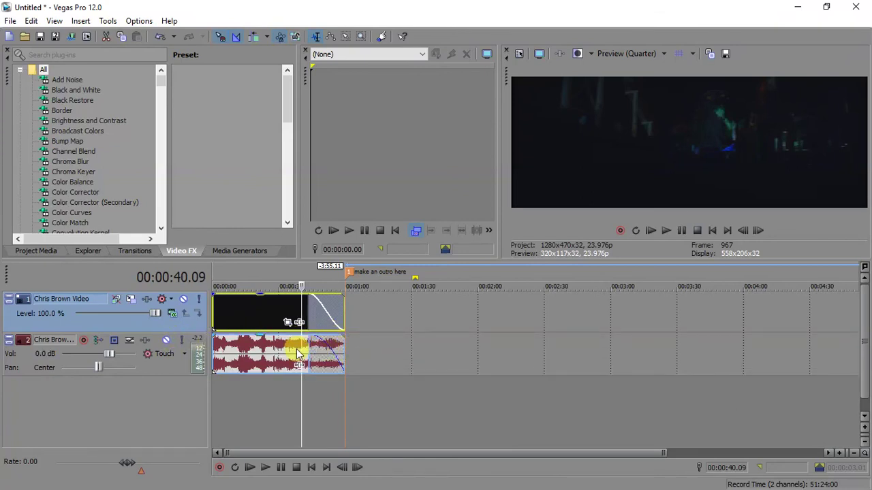
pyautogui.press('space')
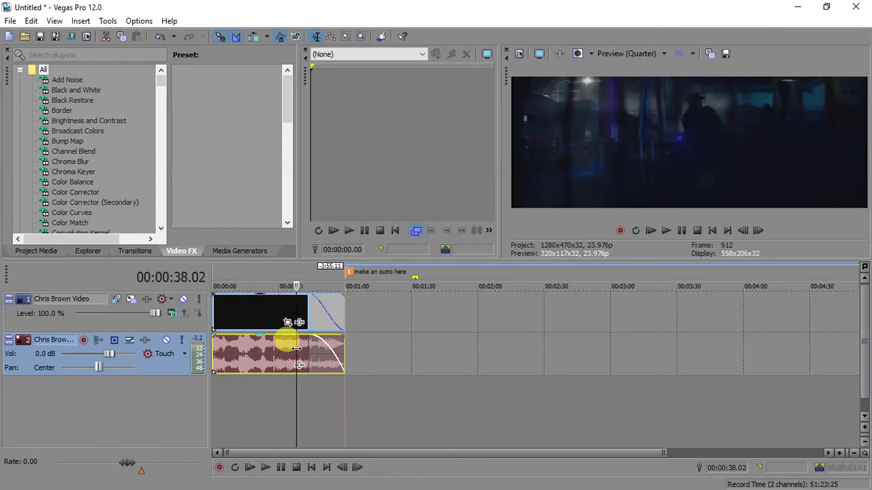
pyautogui.click(150, 329)
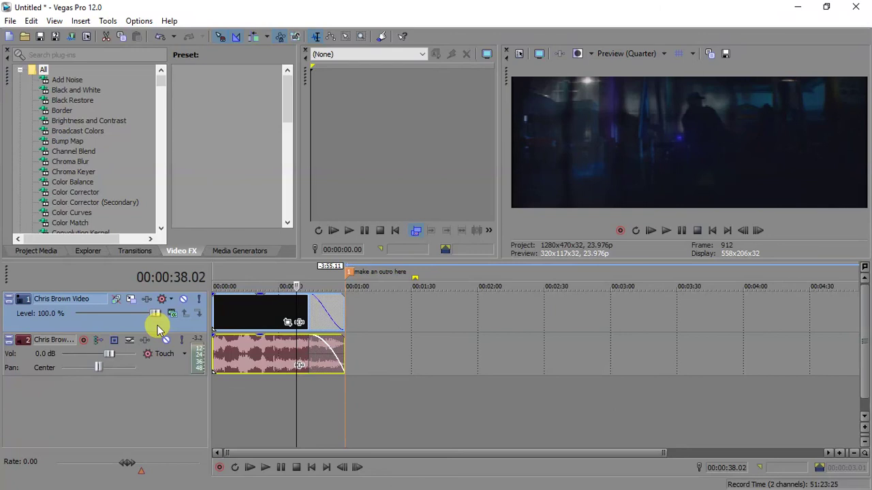
pyautogui.press('super')
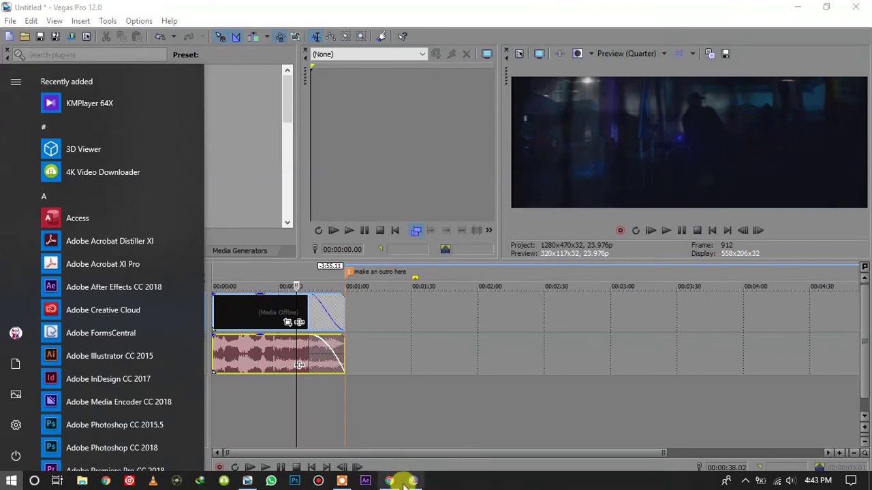
pyautogui.click(342, 481)
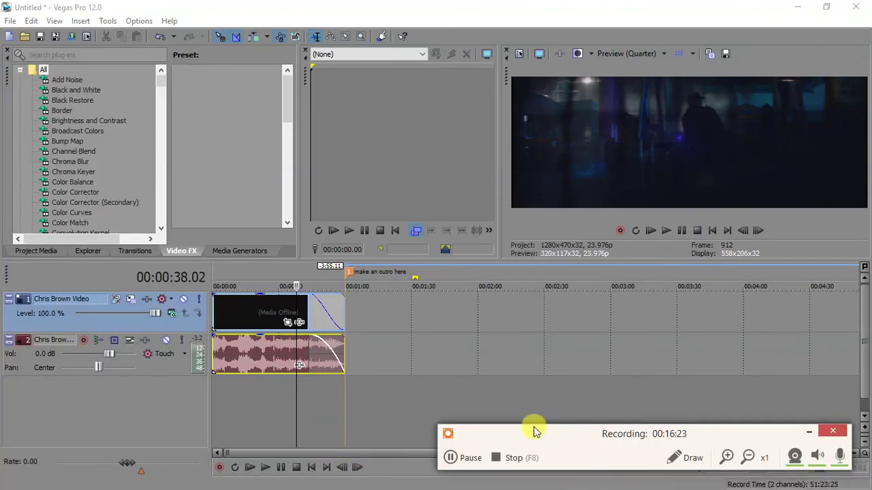